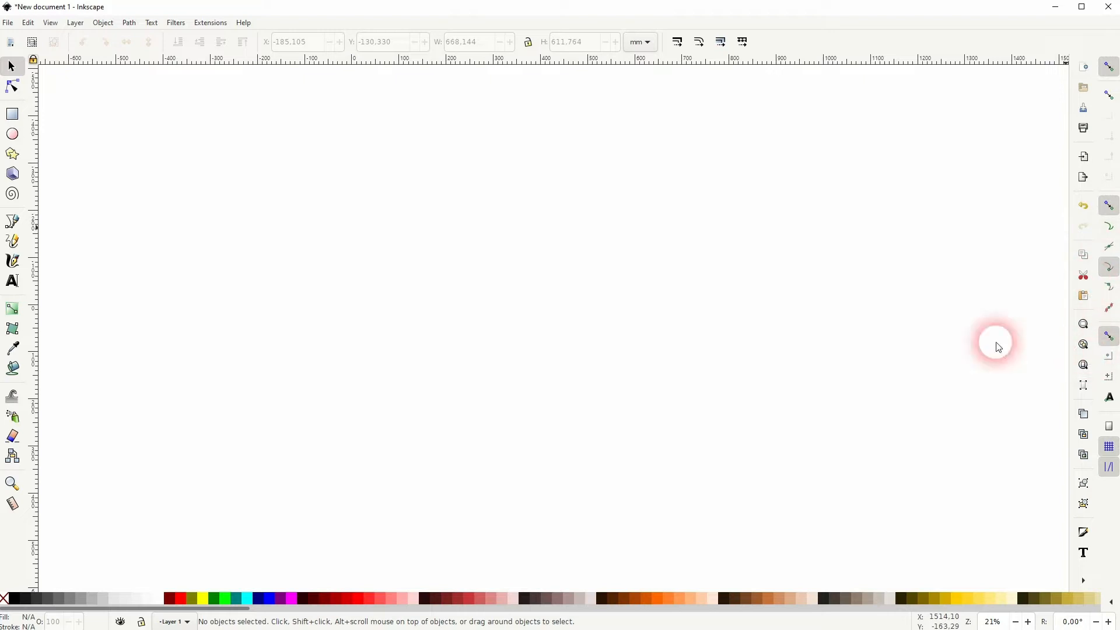
Draw an open three-node S-curve rising to the right with the Pen tool, about 1106 mm wide and 641 mm tall
{"action": "left_click", "coordinate": [16, 224]}
{"action": "left_click", "coordinate": [249, 459]}
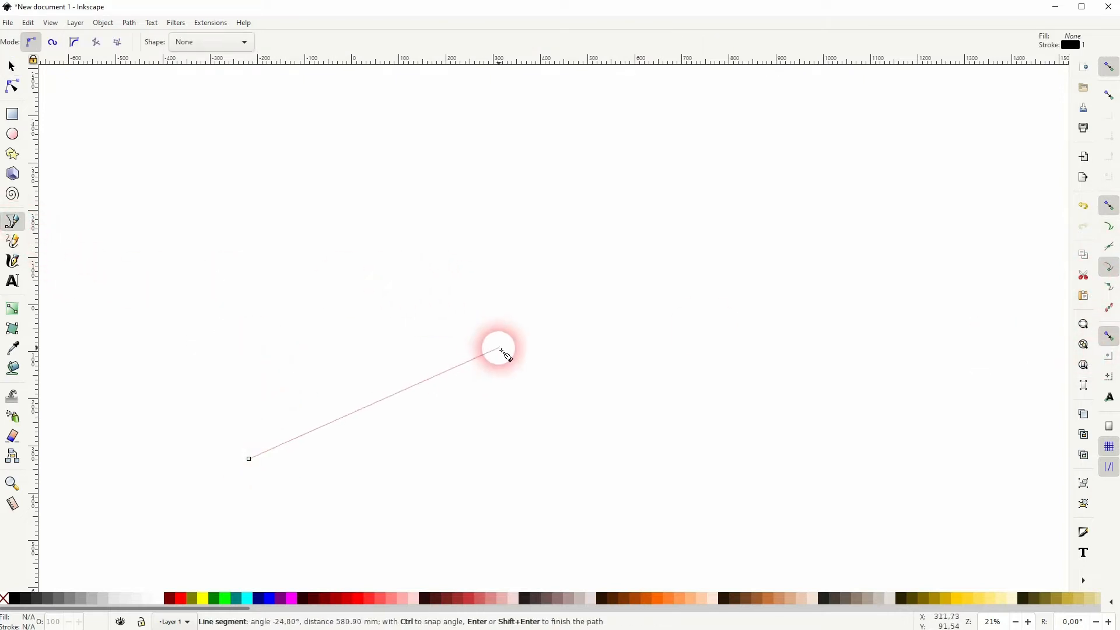
{"action": "left_click_drag", "start_coordinate": [510, 298], "coordinate": [583, 198]}
{"action": "left_click", "coordinate": [770, 158]}
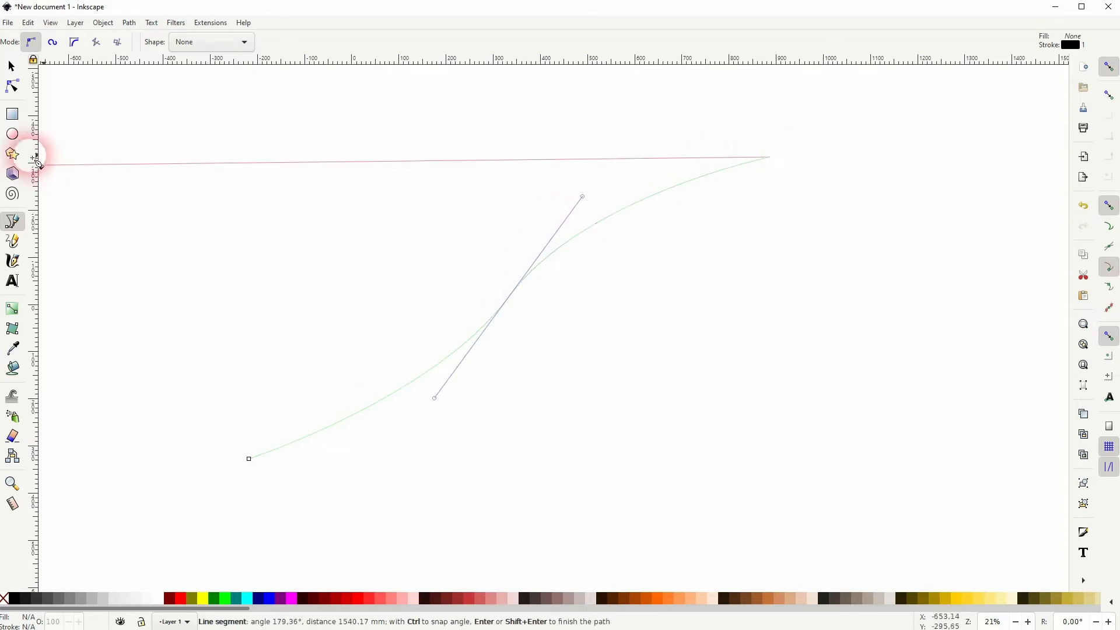
{"action": "left_click", "coordinate": [11, 67]}
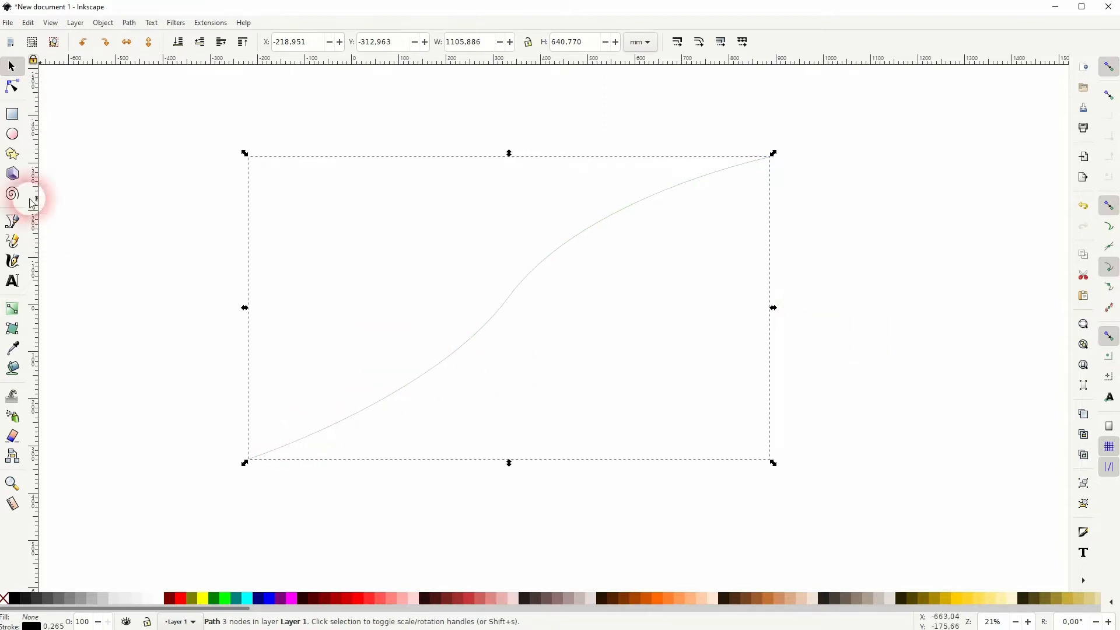
Reshape the S-curve by moving its middle node slightly down and steepening that node's handles
{"action": "left_click", "coordinate": [13, 87]}
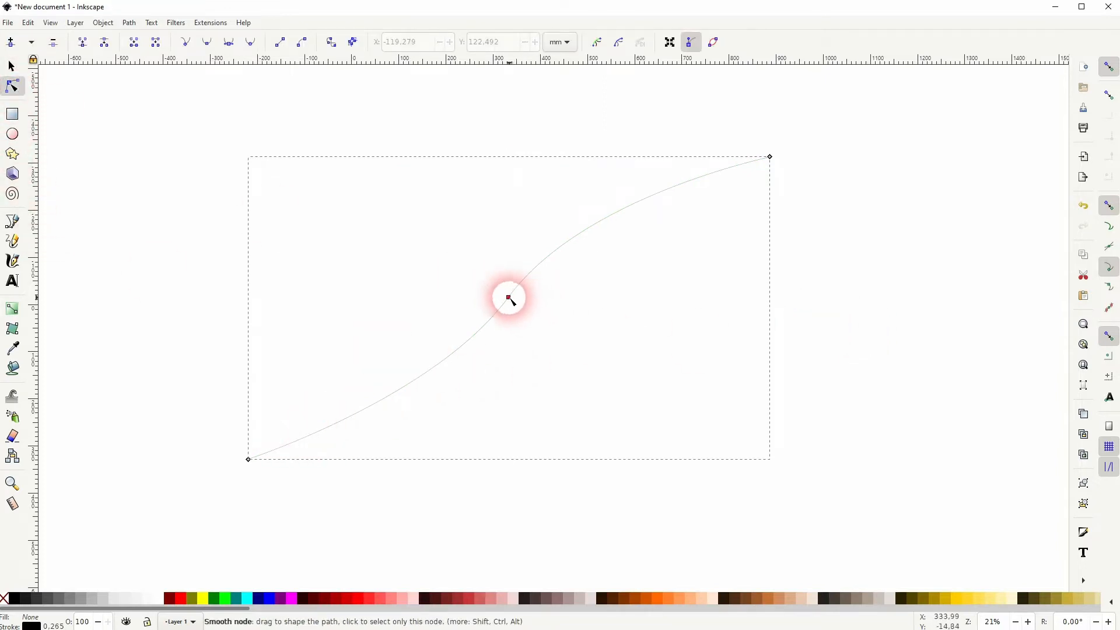
{"action": "left_click_drag", "start_coordinate": [509, 298], "coordinate": [509, 313]}
{"action": "left_click_drag", "start_coordinate": [577, 217], "coordinate": [558, 217]}
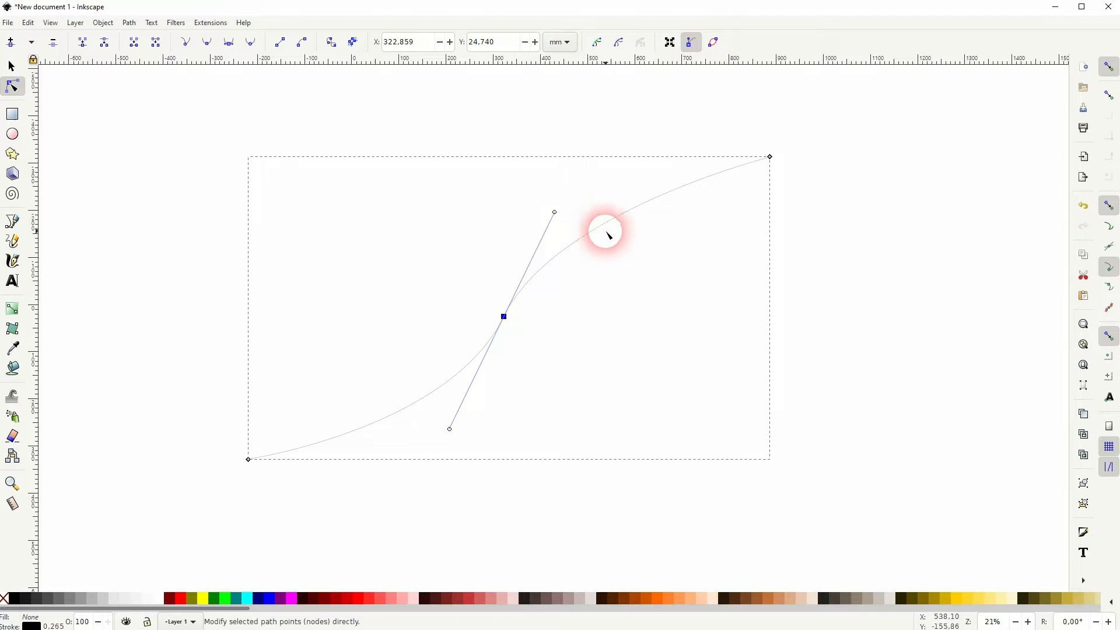
{"action": "left_click", "coordinate": [15, 66]}
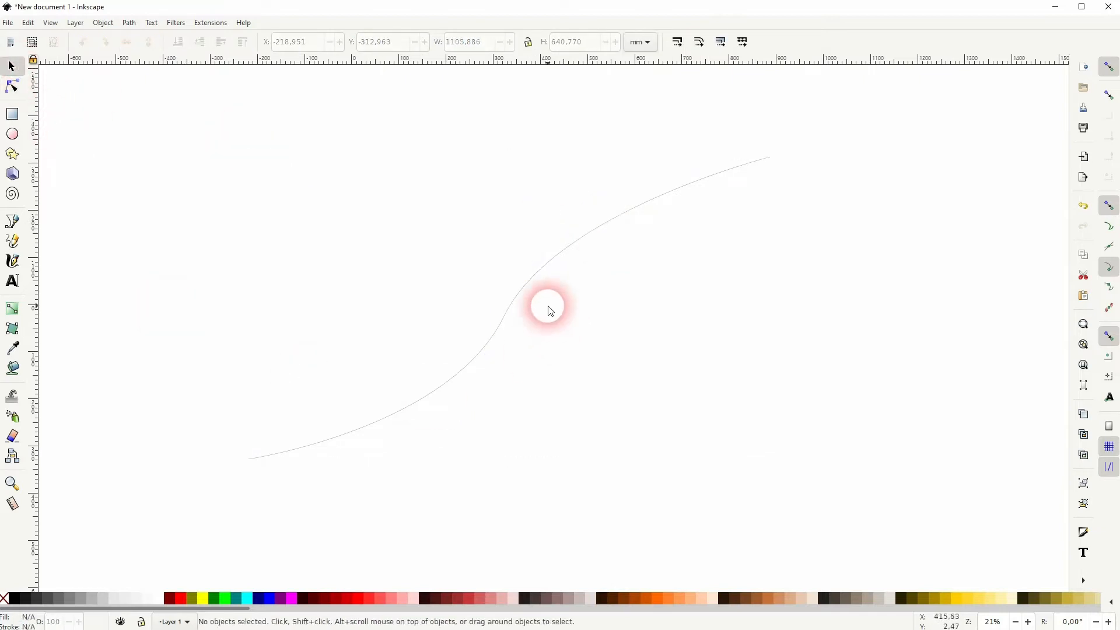
Shrink the curve to about 695 by 403 mm and align a duplicate of it vertically, about 210 mm apart
{"action": "left_click", "coordinate": [513, 305]}
{"action": "left_click_drag", "start_coordinate": [773, 307], "coordinate": [676, 307]}
{"action": "left_click_drag", "start_coordinate": [535, 274], "coordinate": [516, 313]}
{"action": "key", "text": "ctrl+d"}
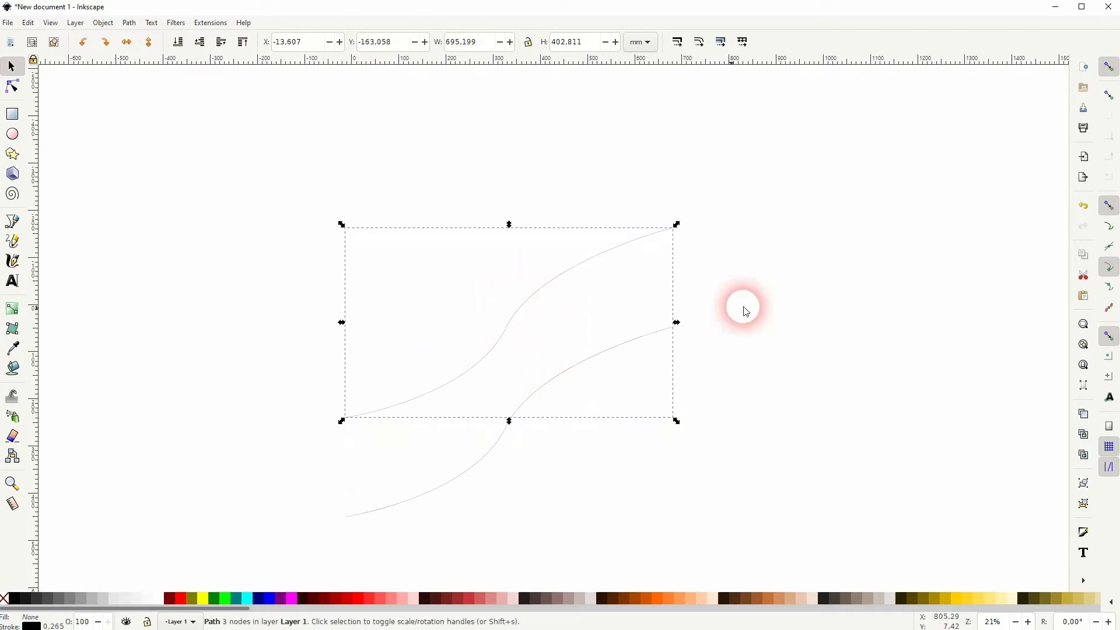
{"action": "left_click", "coordinate": [774, 305]}
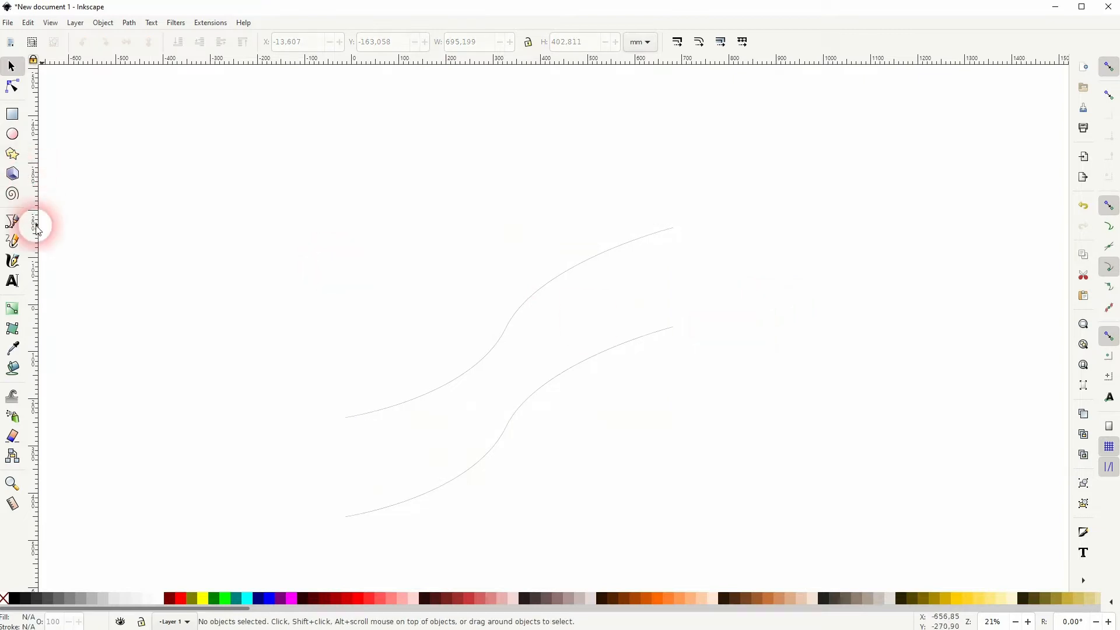
Join the left ends and the right ends of the two curves with vertical straight lines to enclose a ribbon shape
{"action": "left_click", "coordinate": [14, 223]}
{"action": "left_click", "coordinate": [344, 418]}
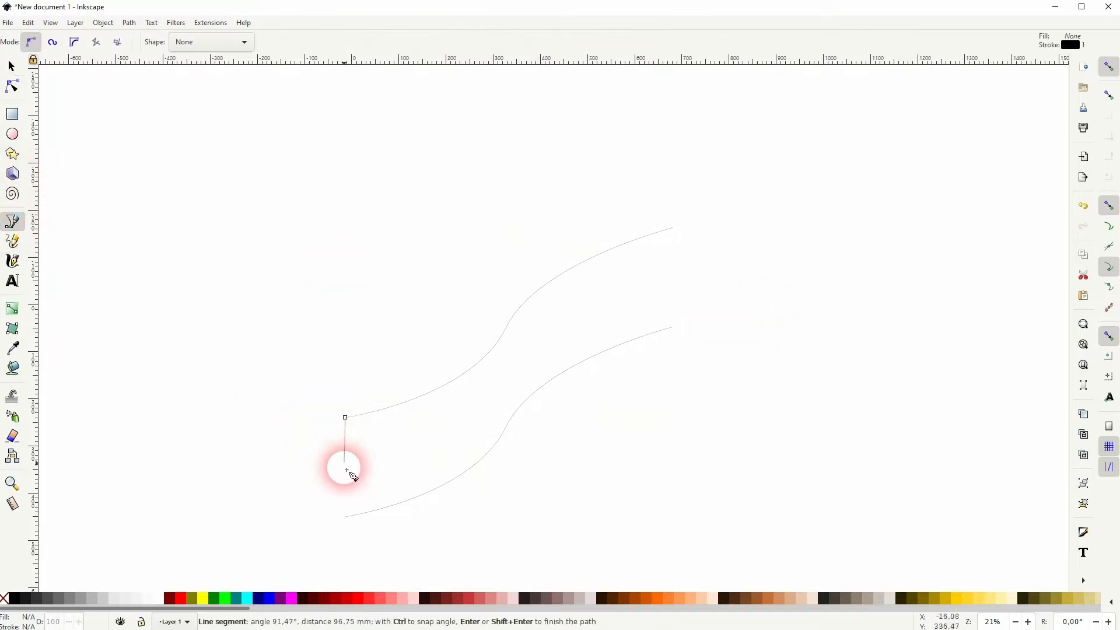
{"action": "left_click", "coordinate": [345, 517]}
{"action": "key", "text": "space"}
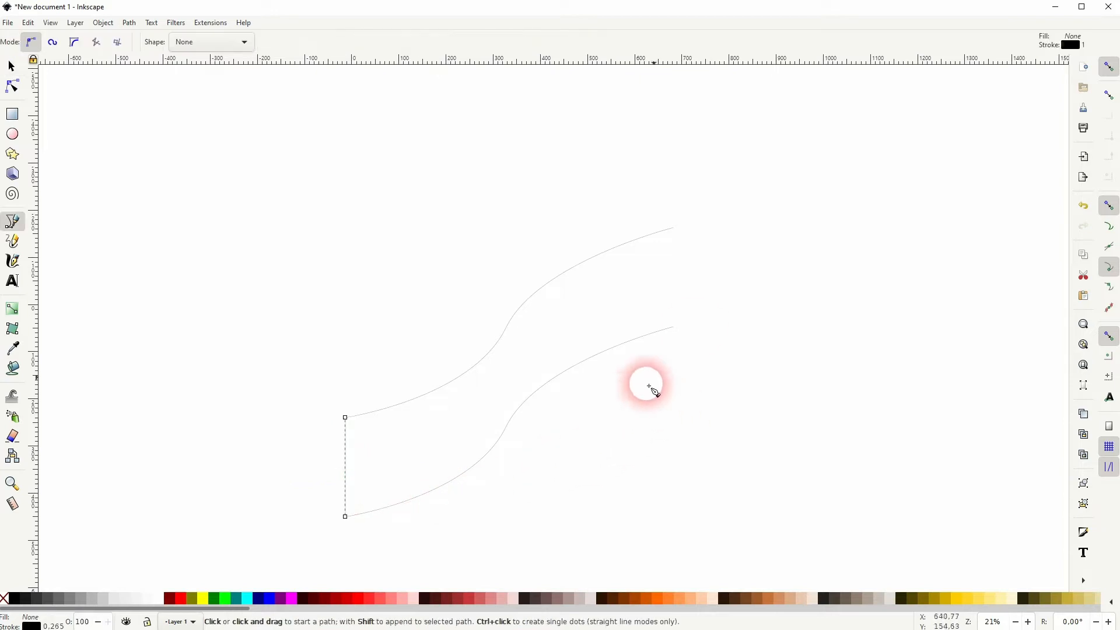
{"action": "left_click", "coordinate": [673, 327]}
{"action": "left_click", "coordinate": [673, 228]}
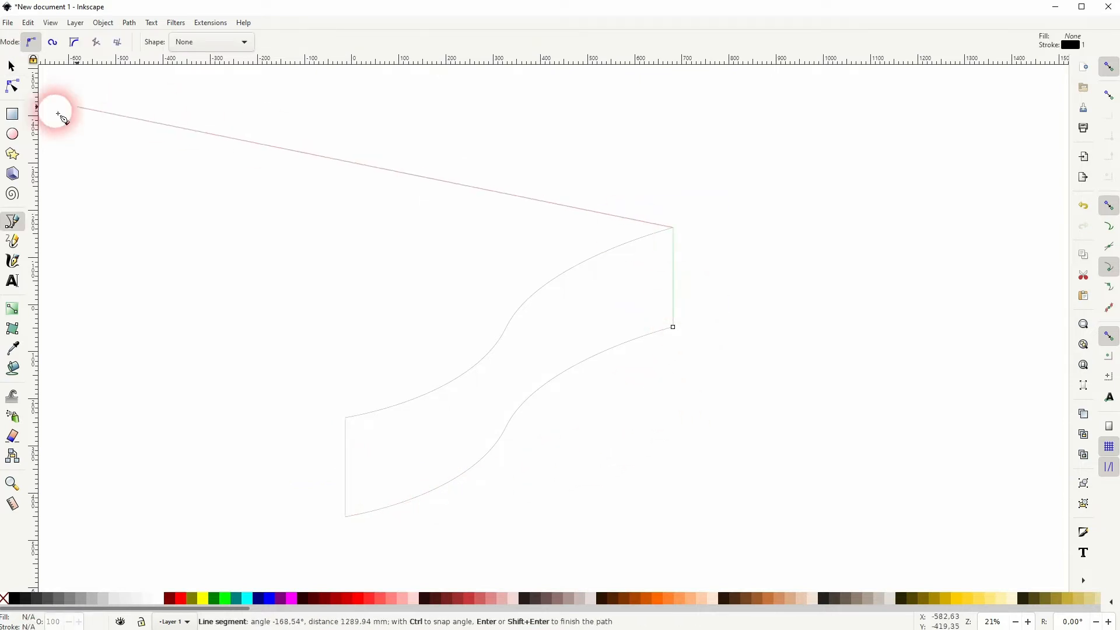
{"action": "left_click", "coordinate": [11, 68]}
Fill the area enclosed by the curves and end lines with blue using the Paint Bucket
{"action": "left_click", "coordinate": [407, 320]}
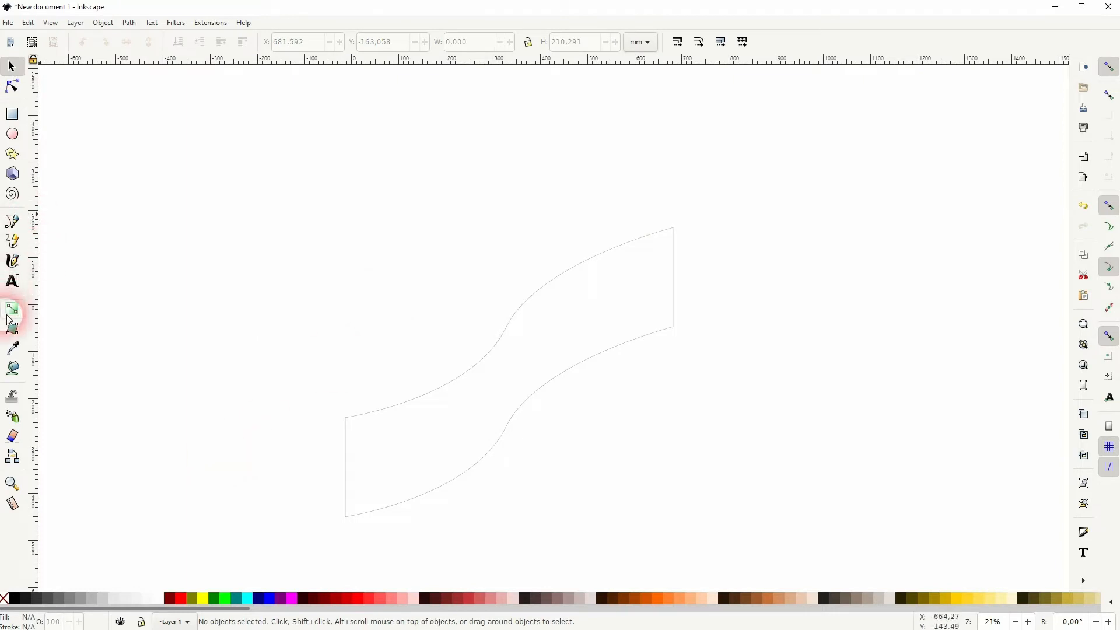
{"action": "left_click", "coordinate": [14, 368]}
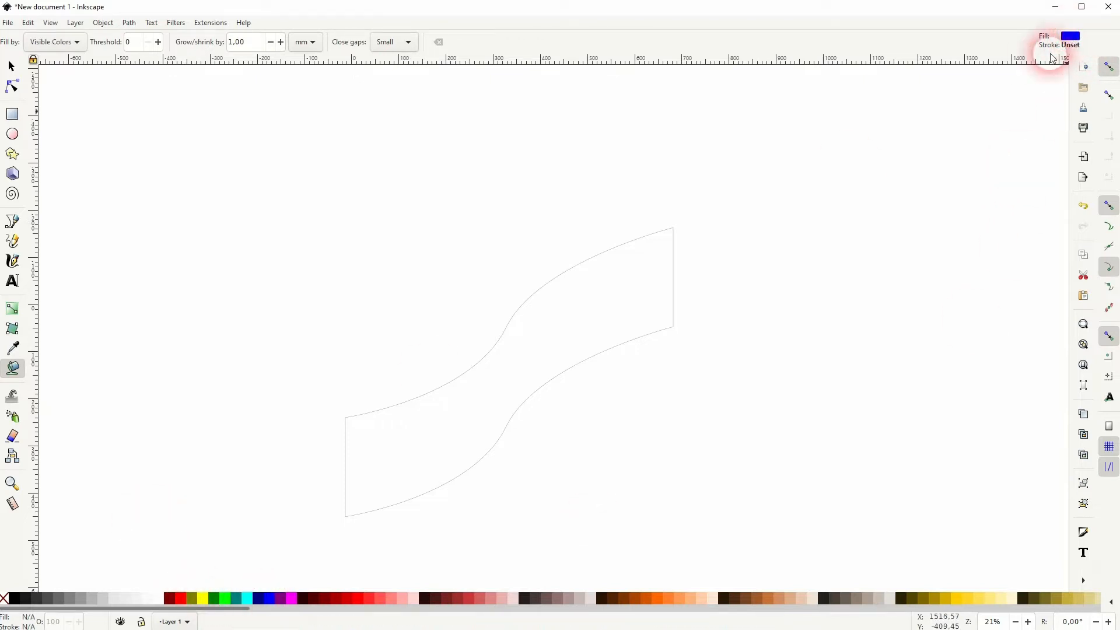
{"action": "left_click", "coordinate": [584, 365]}
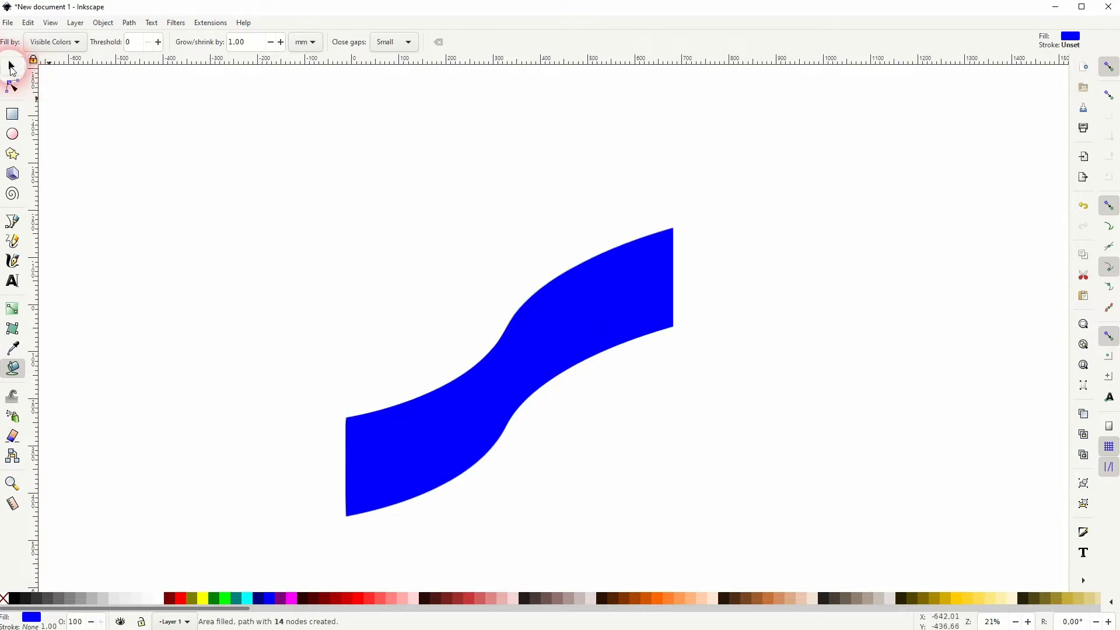
Move the blue filled ribbon off its outline and place it directly below the outline, vertically aligned with it
{"action": "left_click", "coordinate": [12, 69]}
{"action": "left_click_drag", "start_coordinate": [512, 378], "coordinate": [398, 301]}
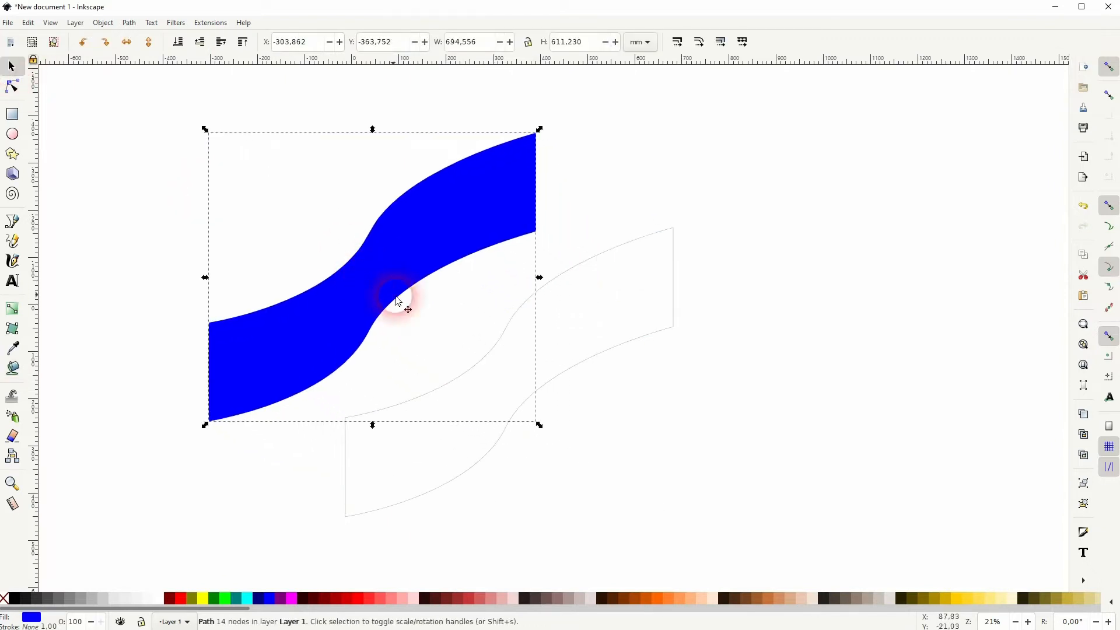
{"action": "left_click_drag", "start_coordinate": [420, 243], "coordinate": [866, 426]}
{"action": "key", "text": "space"}
{"action": "left_click_drag", "start_coordinate": [765, 385], "coordinate": [414, 494]}
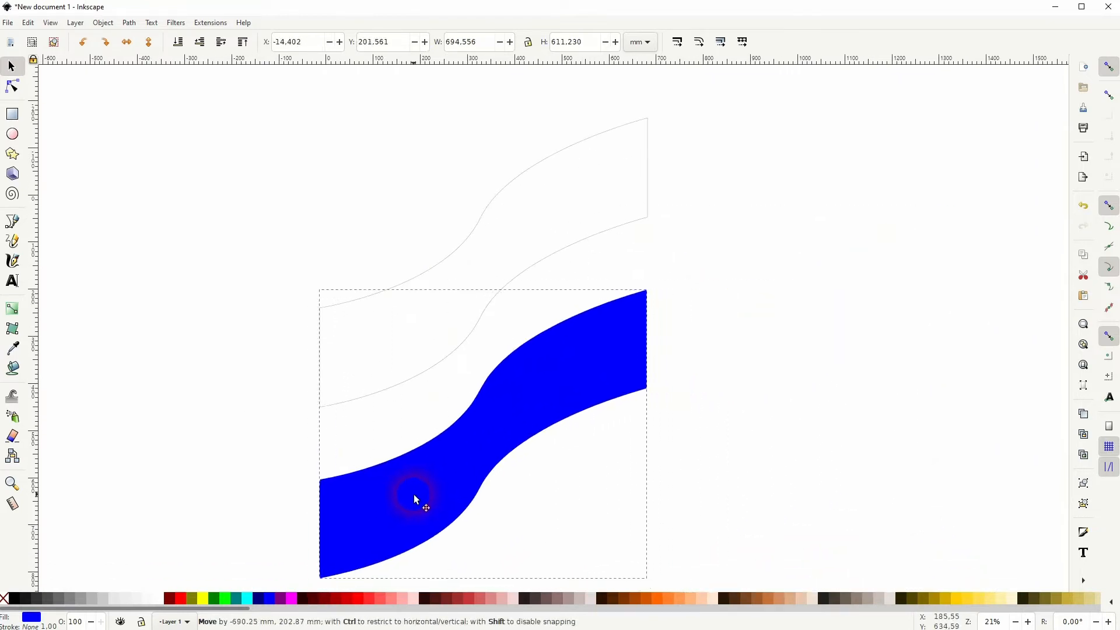
{"action": "left_click", "coordinate": [662, 466]}
Draw a closed four-sided path against the lower-left end of the blue ribbon with the Pen tool
{"action": "key", "text": "space"}
{"action": "scroll", "coordinate": [692, 389], "scroll_direction": "down", "scroll_amount": 1}
{"action": "key", "text": "space"}
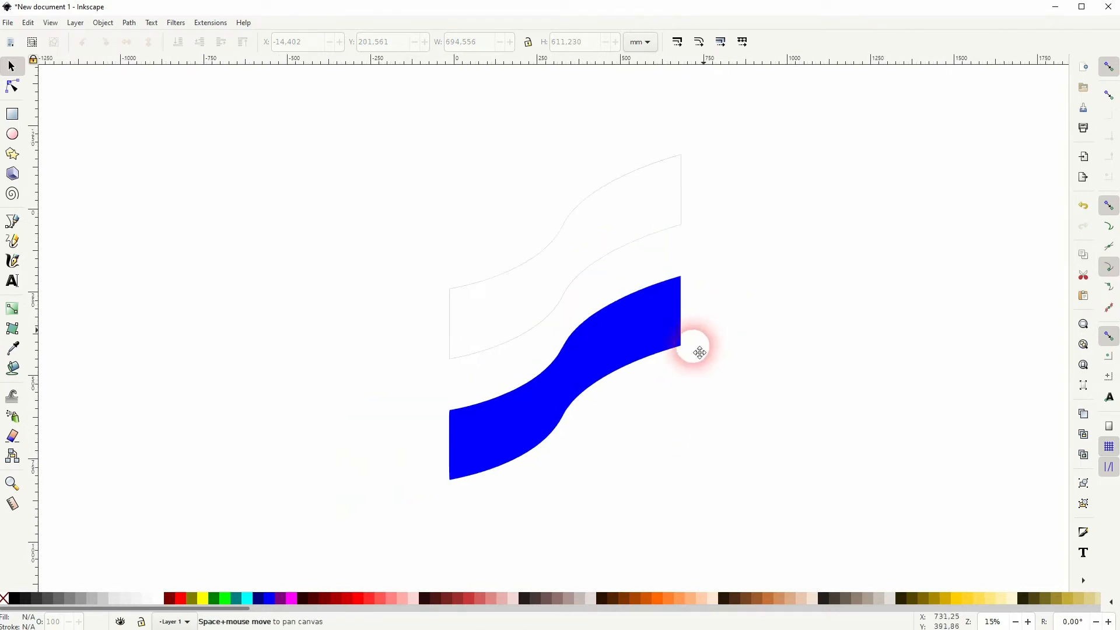
{"action": "scroll", "coordinate": [628, 372], "scroll_direction": "up", "scroll_amount": 1}
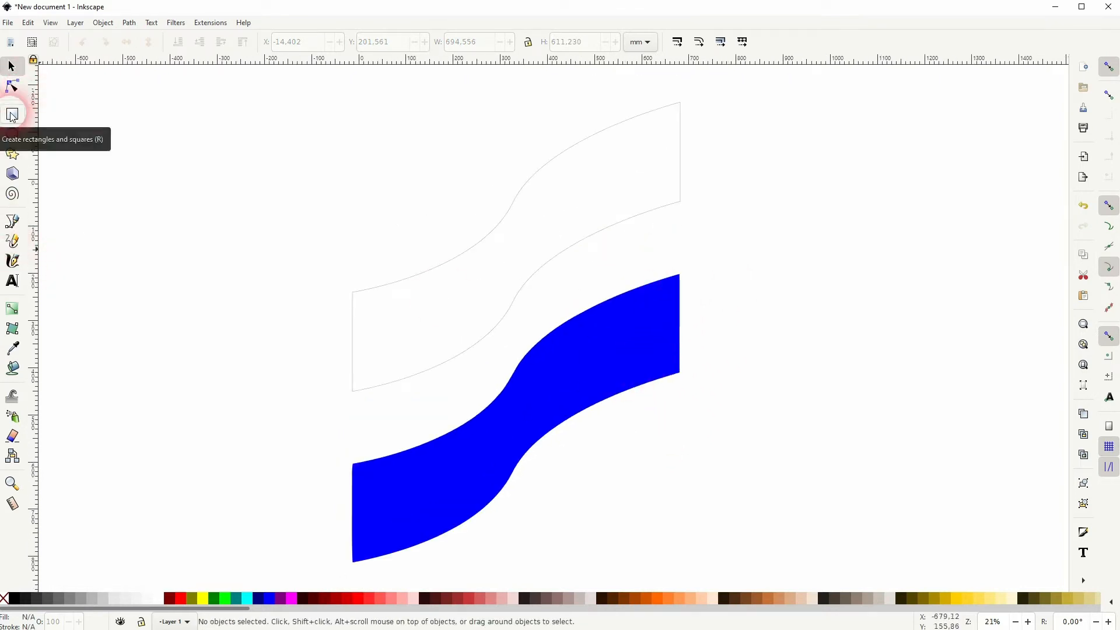
{"action": "left_click", "coordinate": [13, 221]}
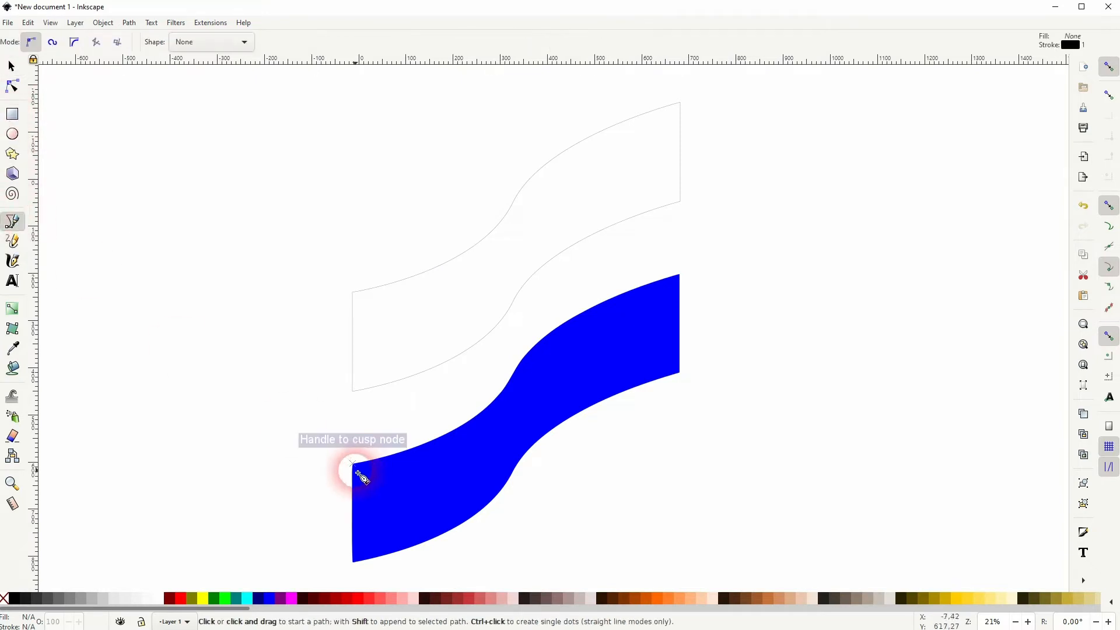
{"action": "left_click", "coordinate": [352, 464]}
{"action": "left_click", "coordinate": [284, 463]}
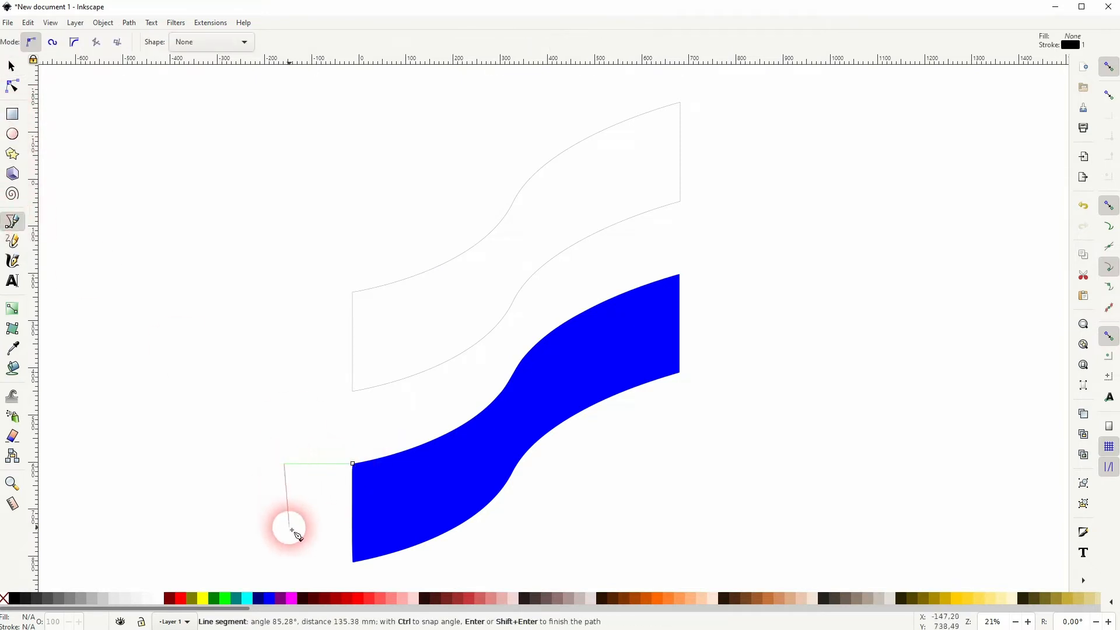
{"action": "left_click", "coordinate": [279, 569]}
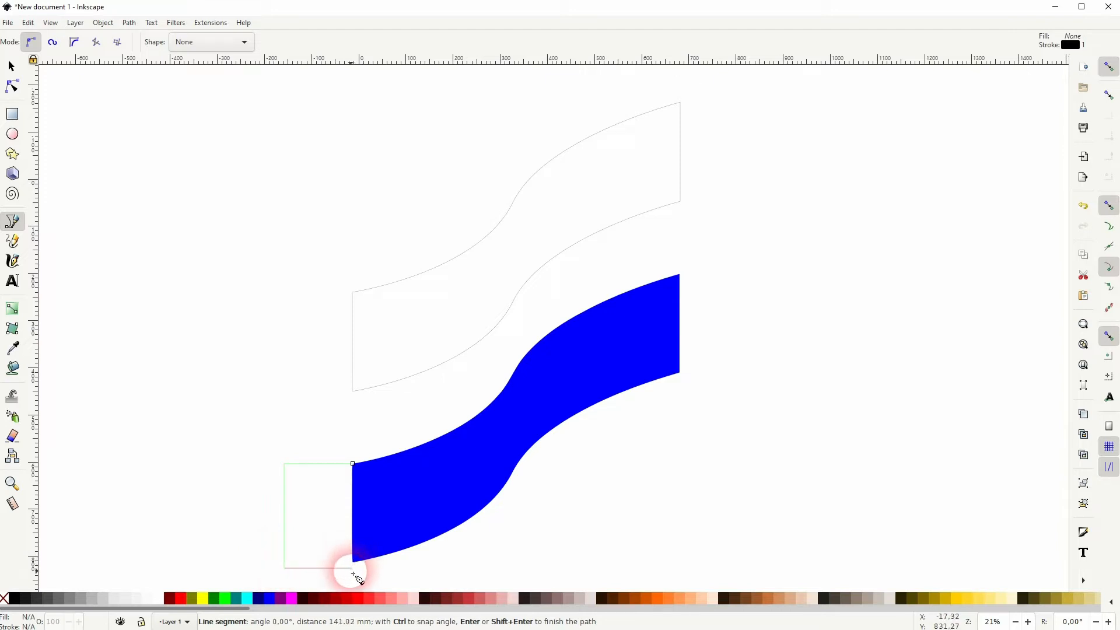
{"action": "left_click", "coordinate": [353, 573]}
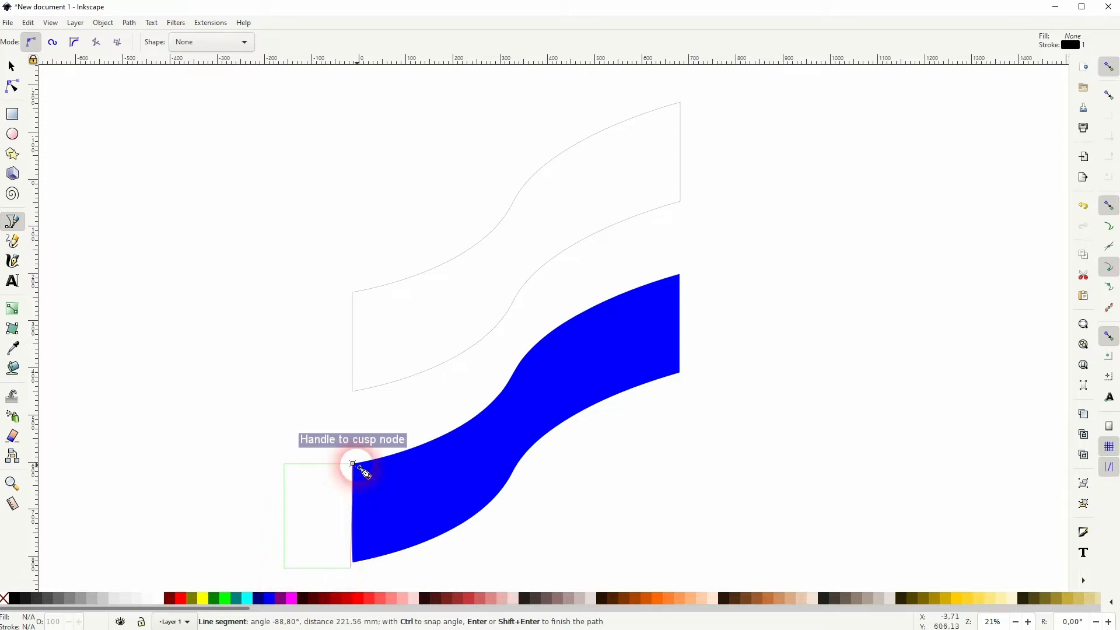
{"action": "left_click", "coordinate": [352, 463]}
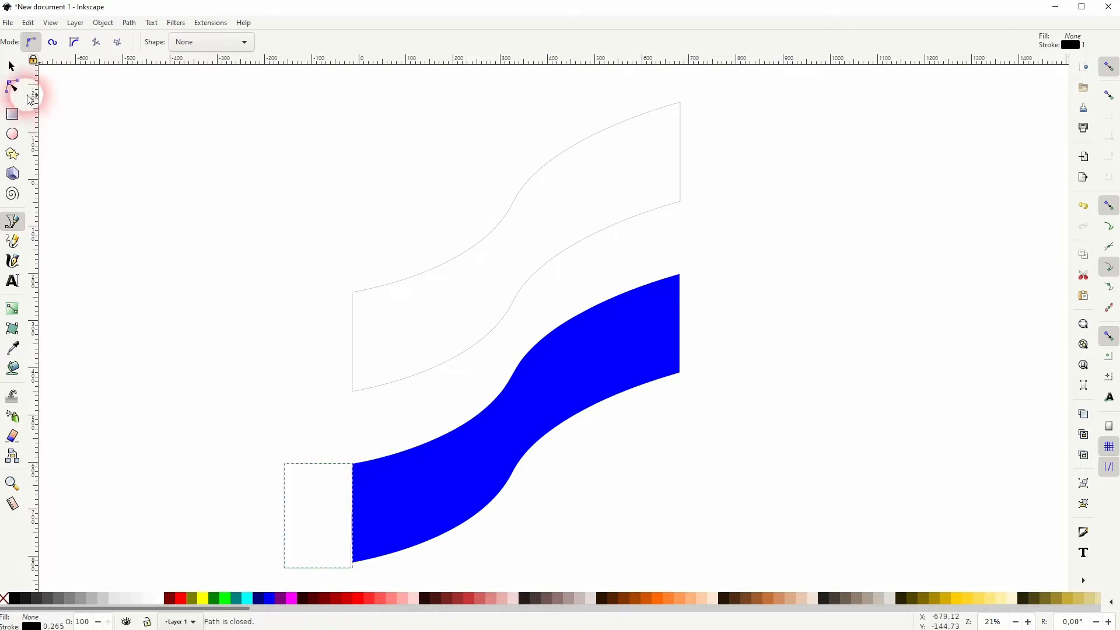
Move the two bottom nodes of the four-sided path up to level with the blue ribbon's bottom-left corner
{"action": "left_click", "coordinate": [11, 86]}
{"action": "scroll", "coordinate": [351, 569], "scroll_direction": "up", "scroll_amount": 4}
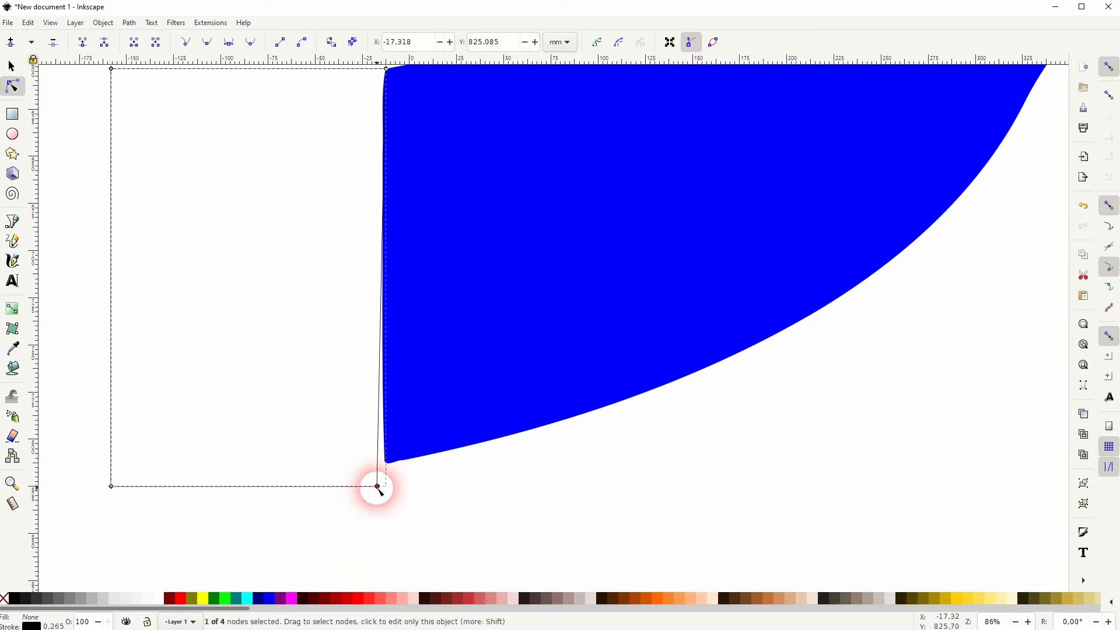
{"action": "left_click_drag", "start_coordinate": [378, 486], "coordinate": [384, 471]}
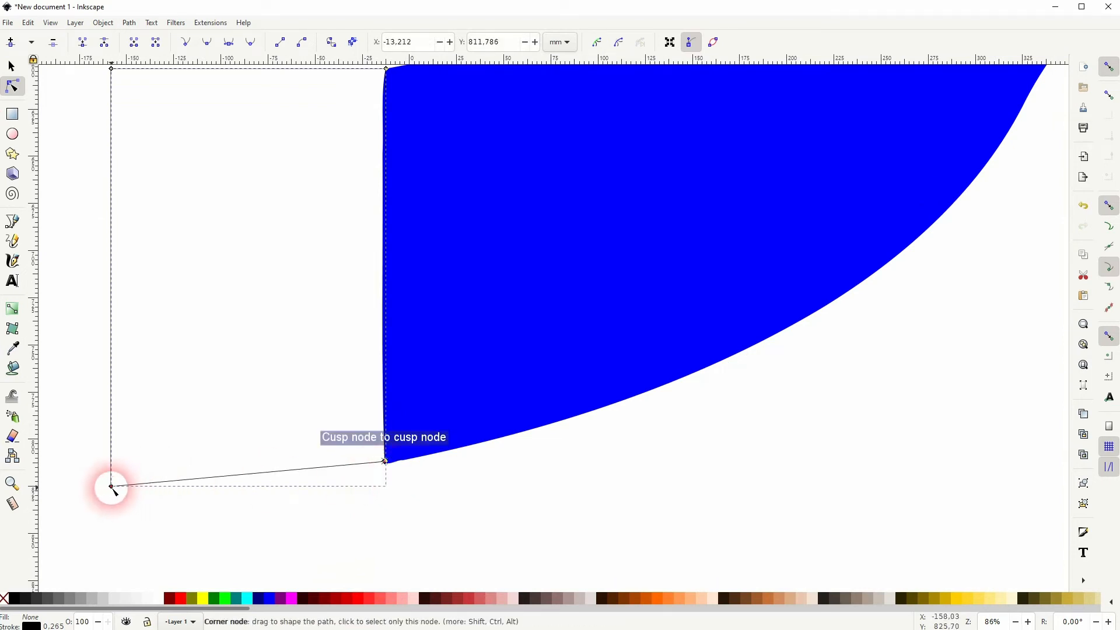
{"action": "left_click_drag", "start_coordinate": [111, 486], "coordinate": [111, 461]}
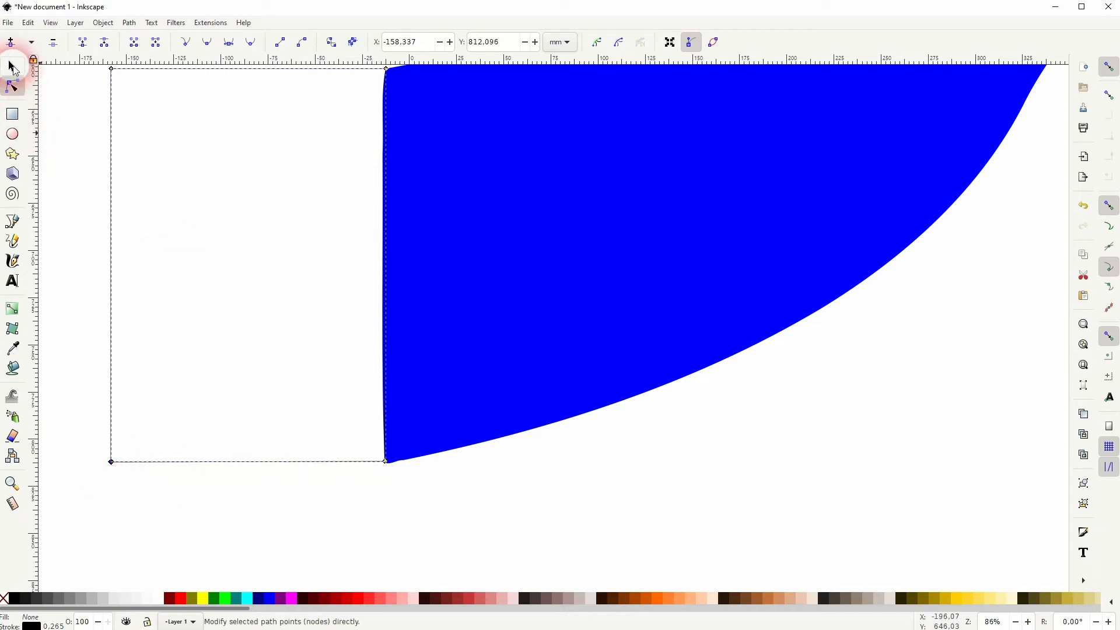
{"action": "left_click", "coordinate": [12, 67]}
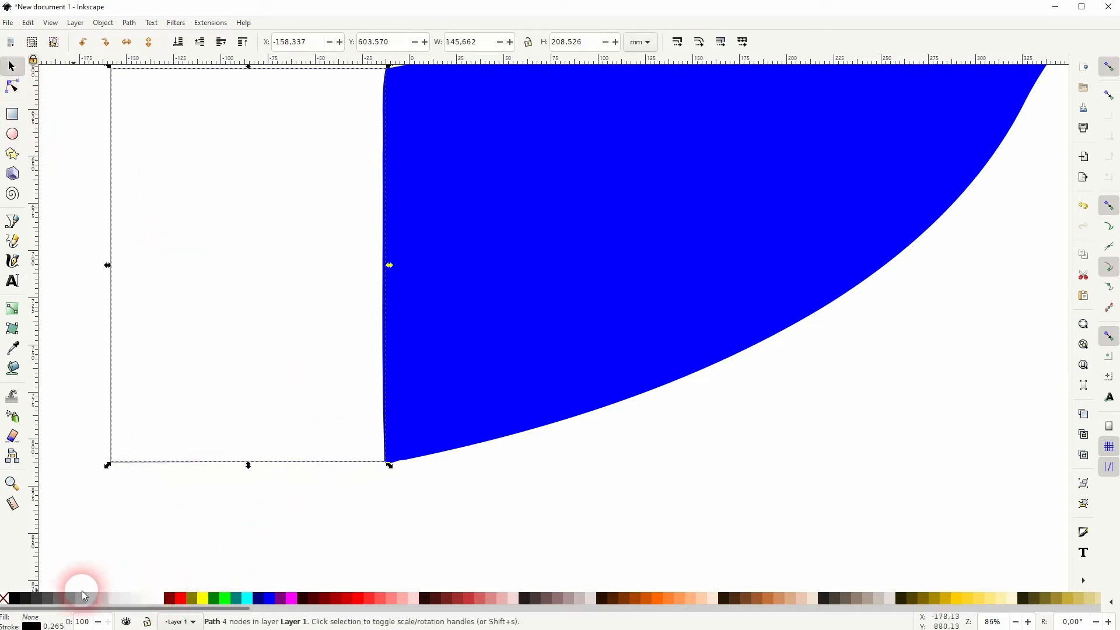
Fill the four-sided path with maroon and delete it
{"action": "left_click", "coordinate": [168, 599]}
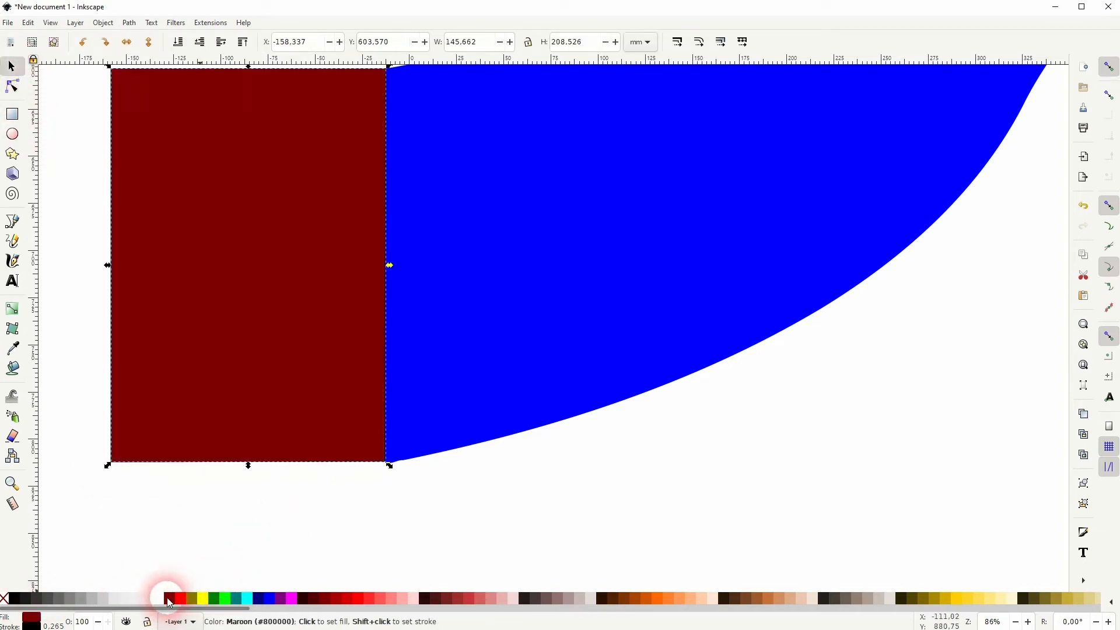
{"action": "left_click", "coordinate": [305, 504]}
{"action": "key", "text": "space"}
{"action": "left_click", "coordinate": [328, 383]}
{"action": "key", "text": "Delete"}
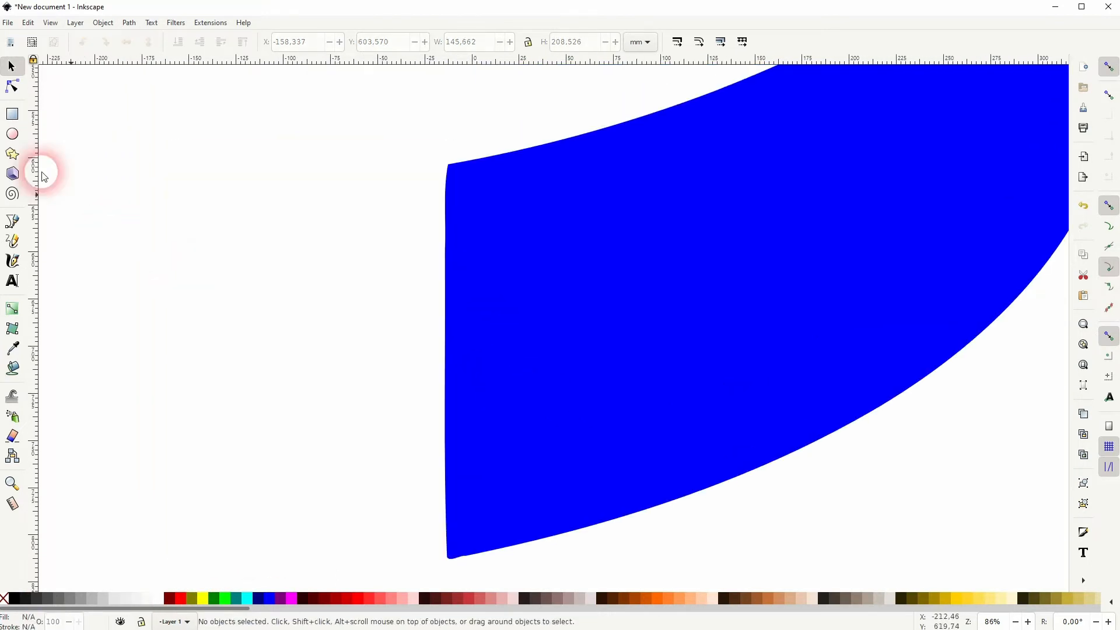
Draw a rectangle about 121 by 209 mm against the left end of the blue ribbon
{"action": "left_click", "coordinate": [13, 116]}
{"action": "mouse_move", "coordinate": [449, 169]}
{"action": "left_mouse_down"}
{"action": "mouse_move", "coordinate": [382, 169]}
{"action": "mouse_move", "coordinate": [279, 232]}
{"action": "mouse_move", "coordinate": [234, 561]}
{"action": "mouse_move", "coordinate": [223, 561]}
{"action": "left_mouse_up"}
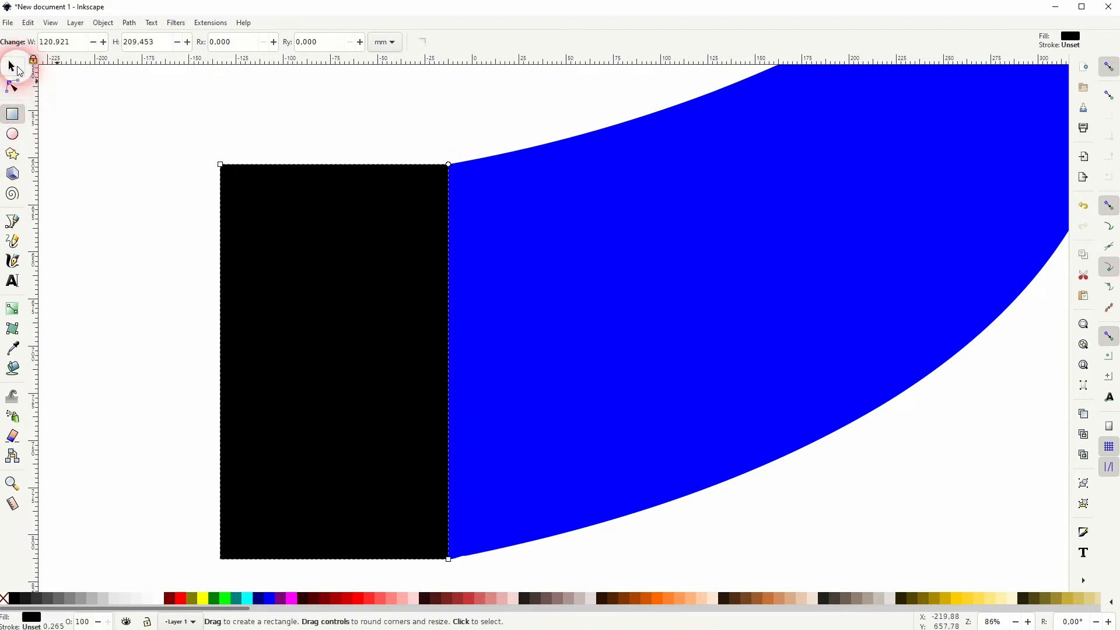
{"action": "left_click", "coordinate": [12, 67]}
Examine the seam between the black rectangle and the blue ribbon at its top and bottom corners
{"action": "scroll", "coordinate": [469, 187], "scroll_direction": "up", "scroll_amount": 2}
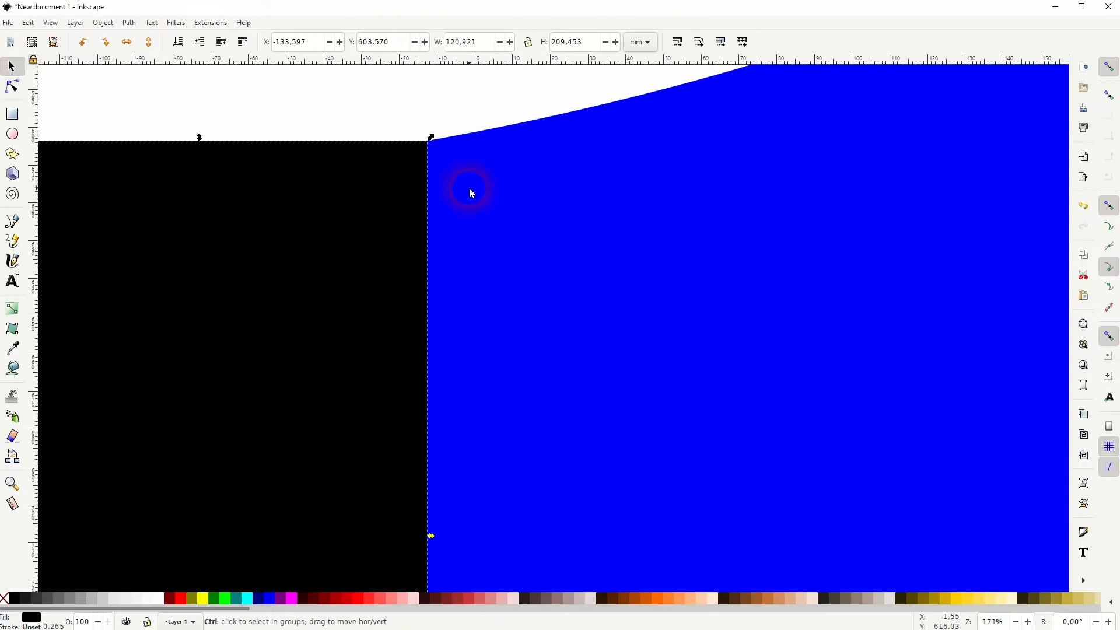
{"action": "left_click", "coordinate": [381, 109]}
{"action": "left_click_drag", "start_coordinate": [415, 118], "coordinate": [429, 179]}
{"action": "scroll", "coordinate": [438, 189], "scroll_direction": "up", "scroll_amount": 2}
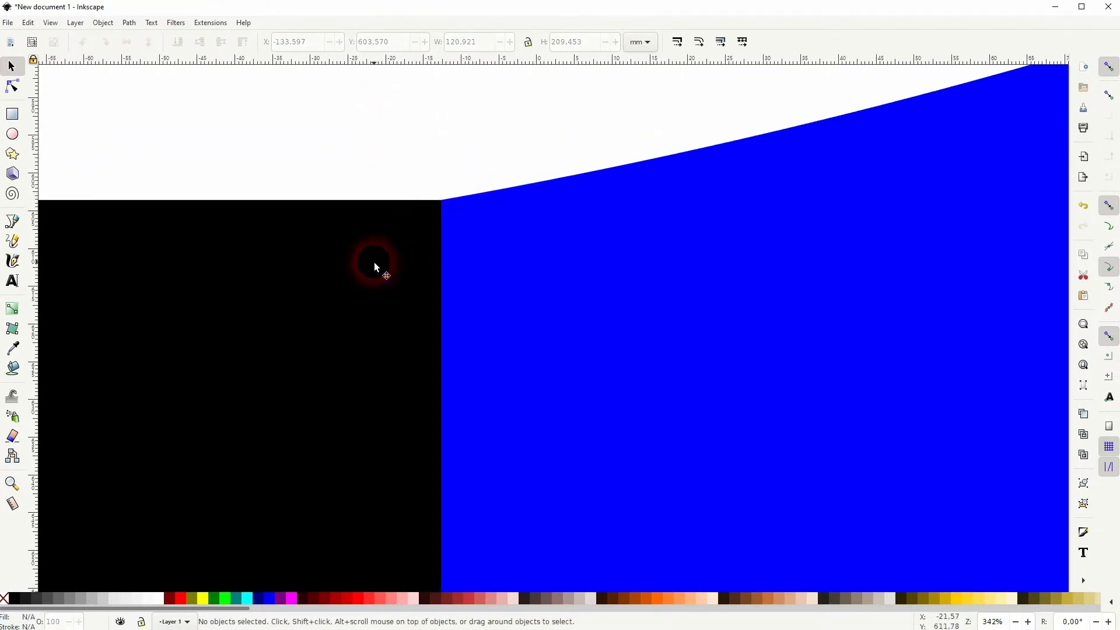
{"action": "left_click_drag", "start_coordinate": [507, 449], "coordinate": [473, 120]}
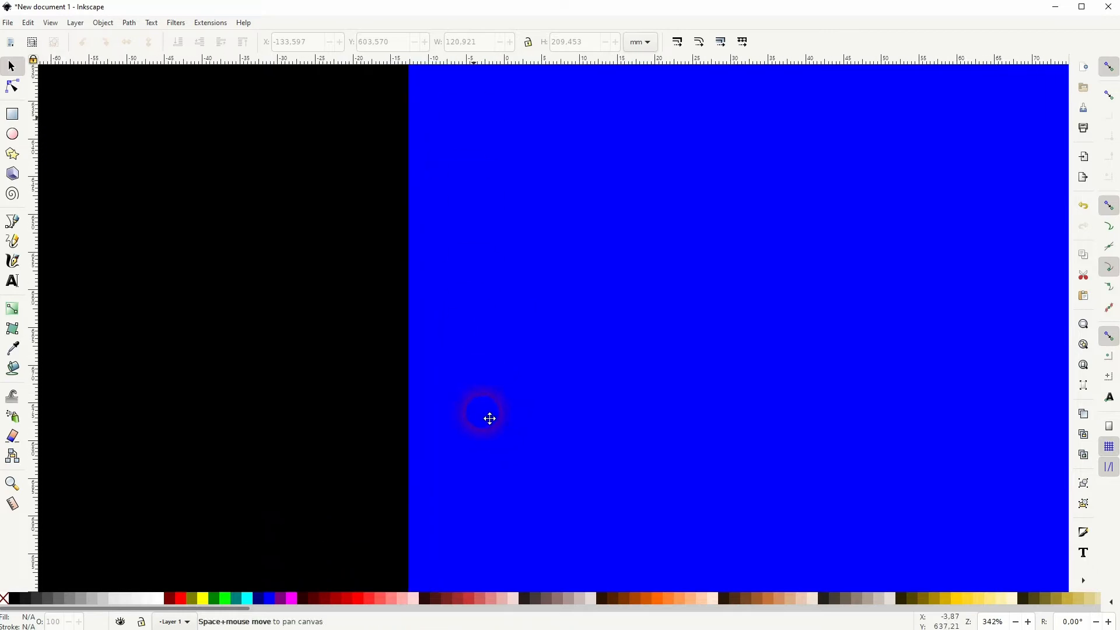
{"action": "scroll", "coordinate": [451, 268], "scroll_direction": "down", "scroll_amount": 3}
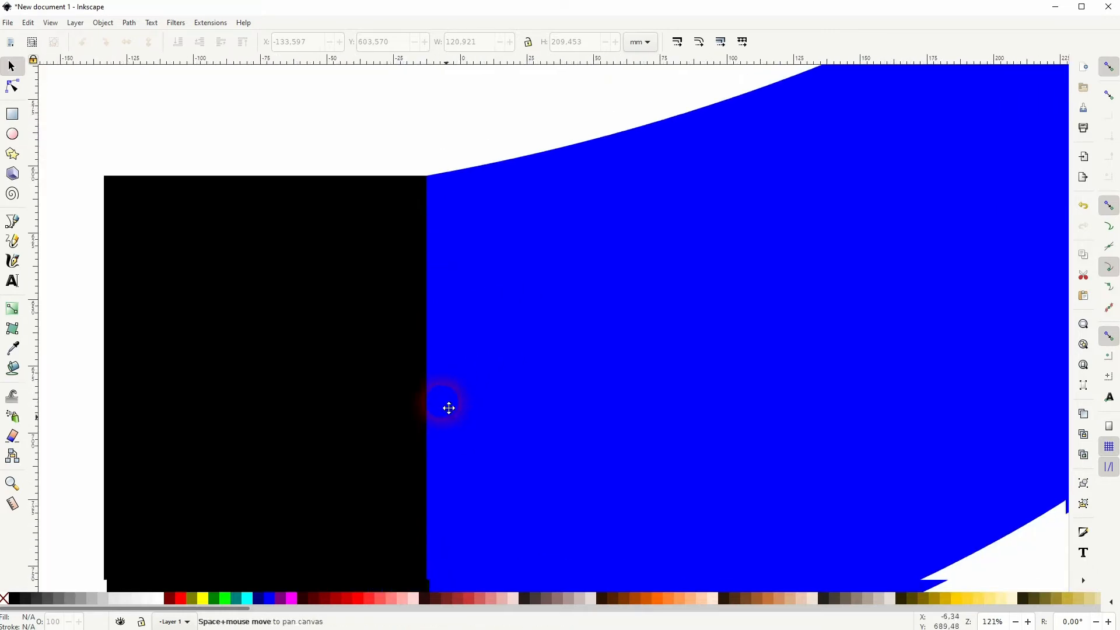
{"action": "left_click_drag", "start_coordinate": [448, 408], "coordinate": [412, 111]}
{"action": "scroll", "coordinate": [382, 438], "scroll_direction": "up", "scroll_amount": 4}
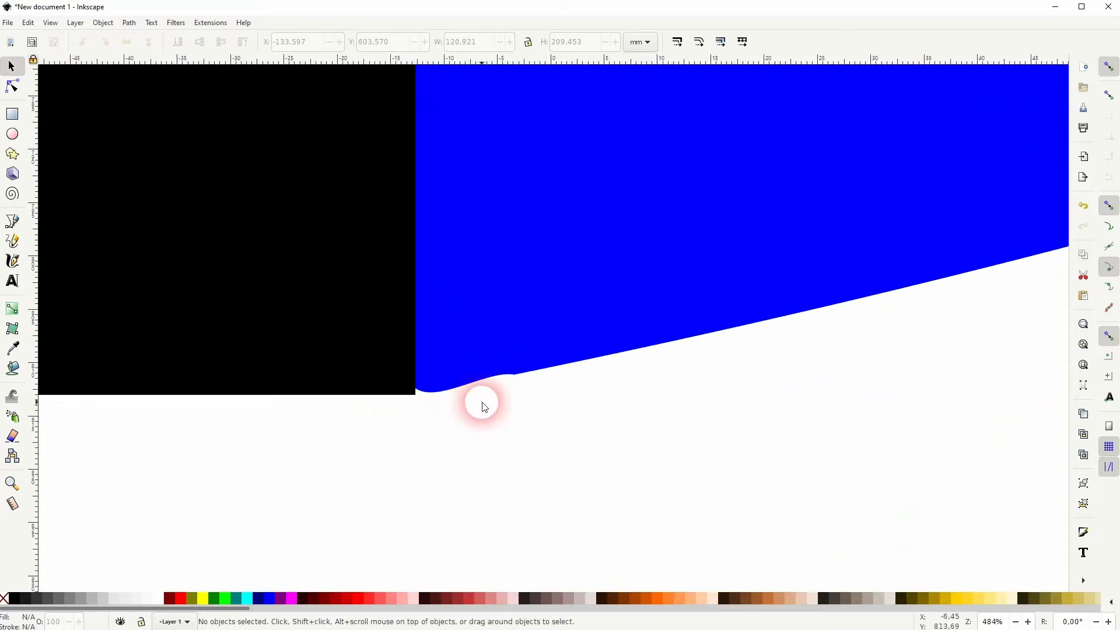
Snap the blue ribbon's bottom-left corner node to the rectangle's corner and adjust the curve handles to straighten the adjoining lower edge
{"action": "left_click", "coordinate": [371, 360]}
{"action": "left_click_drag", "start_coordinate": [467, 433], "coordinate": [545, 505]}
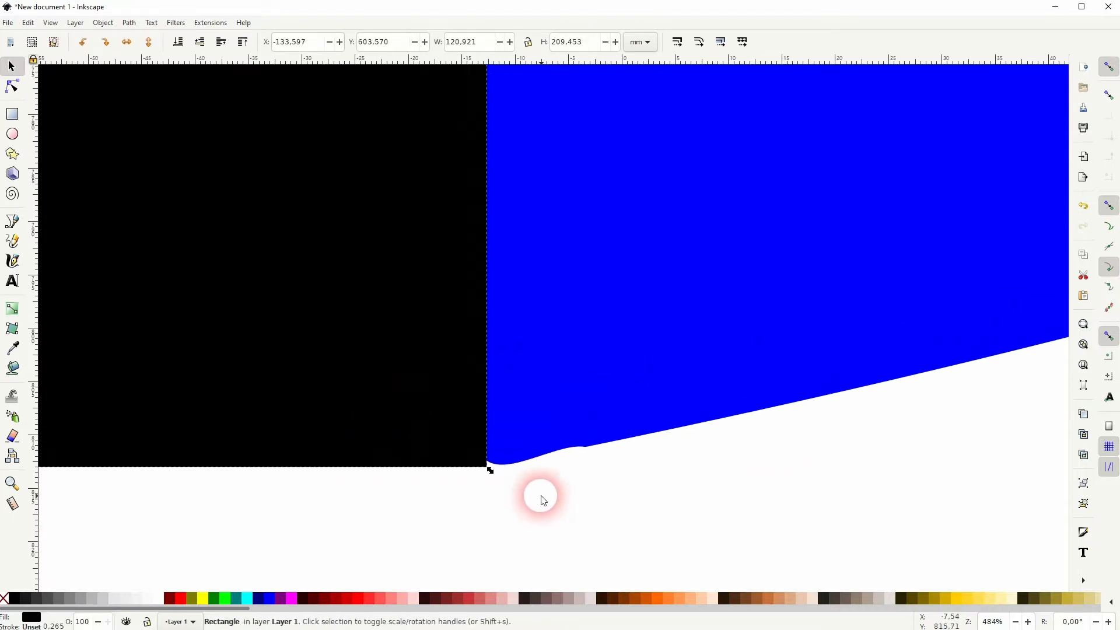
{"action": "left_click", "coordinate": [542, 498]}
{"action": "left_click", "coordinate": [526, 441]}
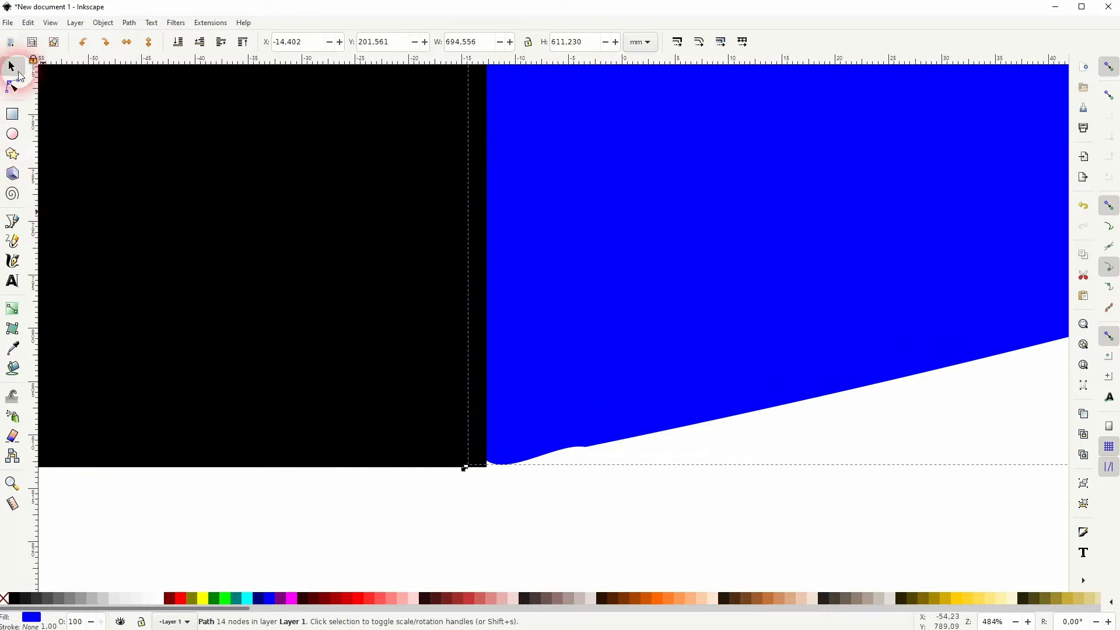
{"action": "left_click", "coordinate": [11, 91]}
{"action": "left_click", "coordinate": [481, 455]}
{"action": "mouse_move", "coordinate": [481, 459]}
{"action": "left_mouse_down"}
{"action": "mouse_move", "coordinate": [498, 482]}
{"action": "mouse_move", "coordinate": [490, 467]}
{"action": "left_mouse_up"}
{"action": "left_click", "coordinate": [557, 442]}
{"action": "left_click_drag", "start_coordinate": [557, 444], "coordinate": [537, 458]}
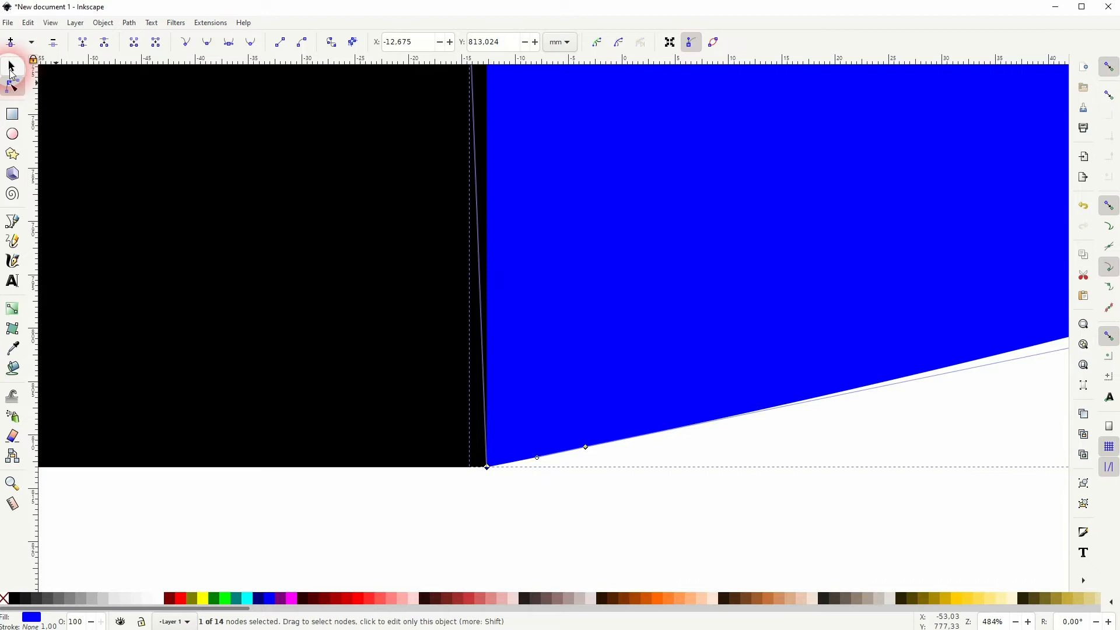
{"action": "left_click", "coordinate": [11, 67]}
{"action": "left_click", "coordinate": [506, 513]}
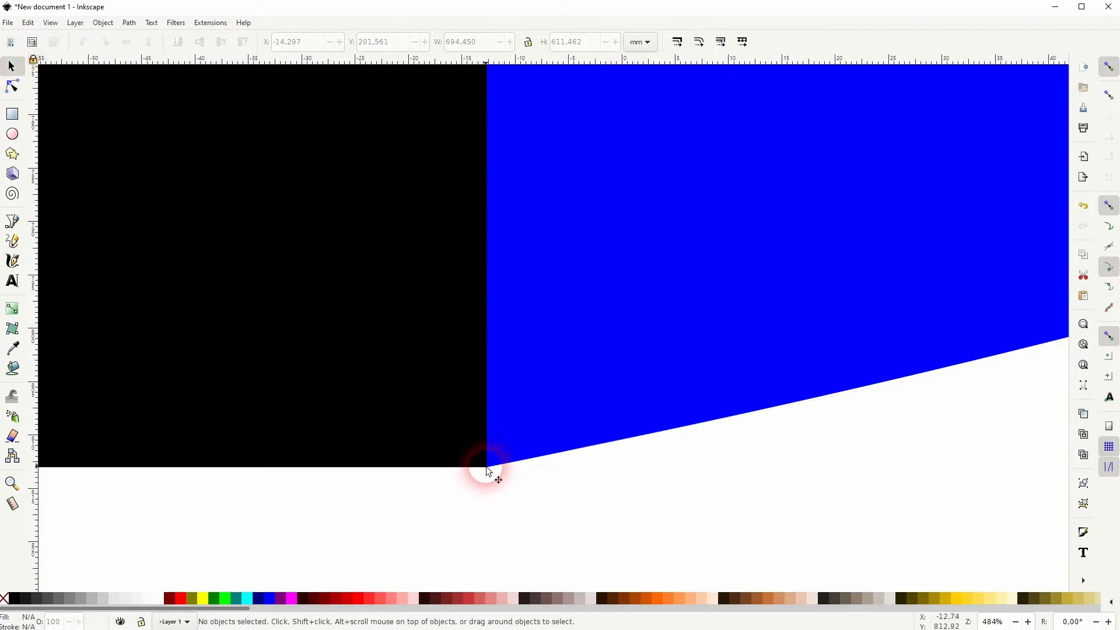
Fill the black rectangle at the ribbon's lower end with white
{"action": "scroll", "coordinate": [489, 471], "scroll_direction": "down", "scroll_amount": 7, "text": "ctrl"}
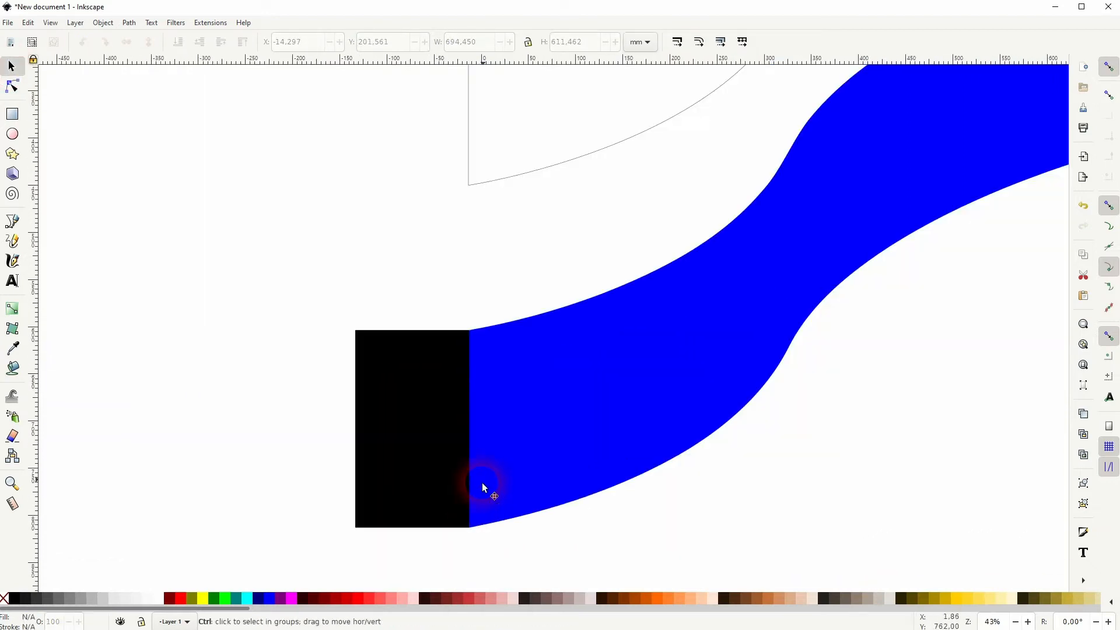
{"action": "scroll", "coordinate": [441, 396], "scroll_direction": "up", "scroll_amount": 3, "text": "ctrl"}
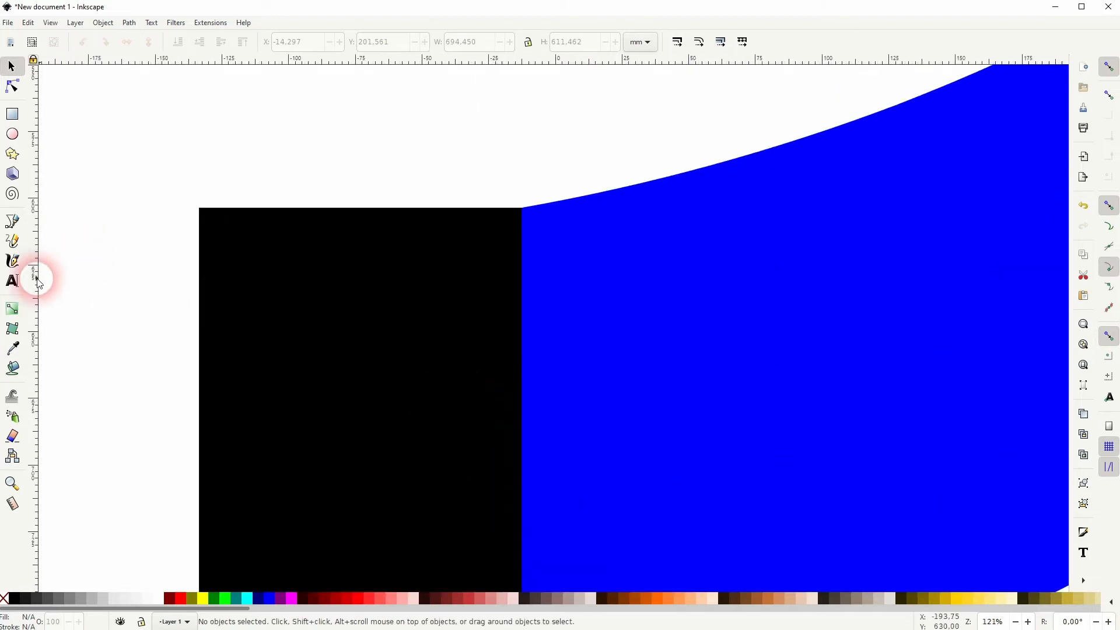
{"action": "left_click", "coordinate": [336, 371]}
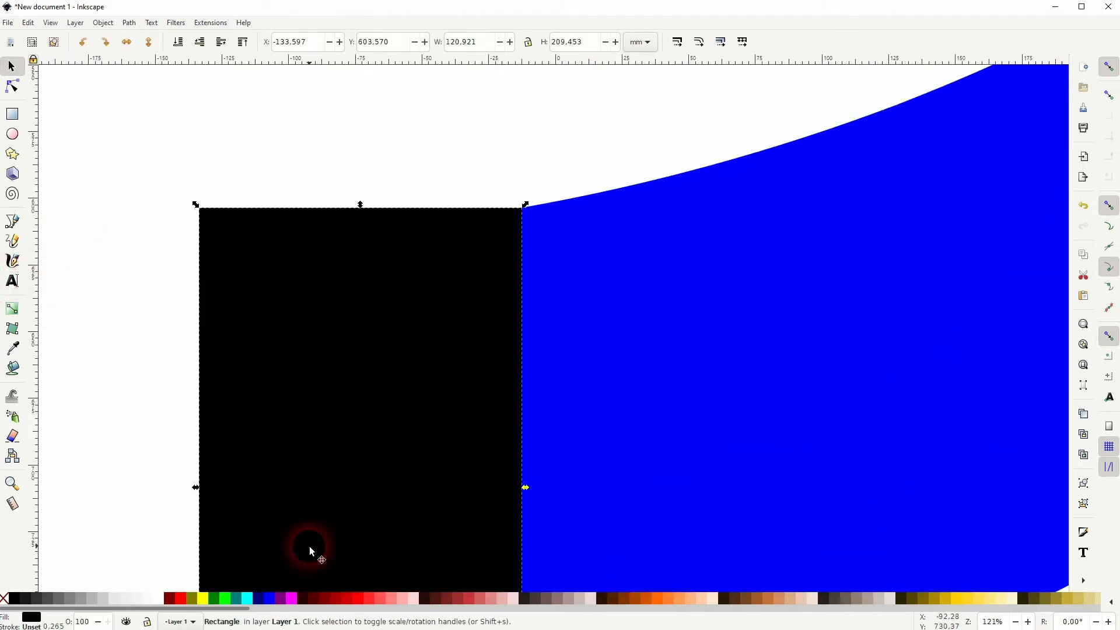
{"action": "left_click", "coordinate": [162, 599]}
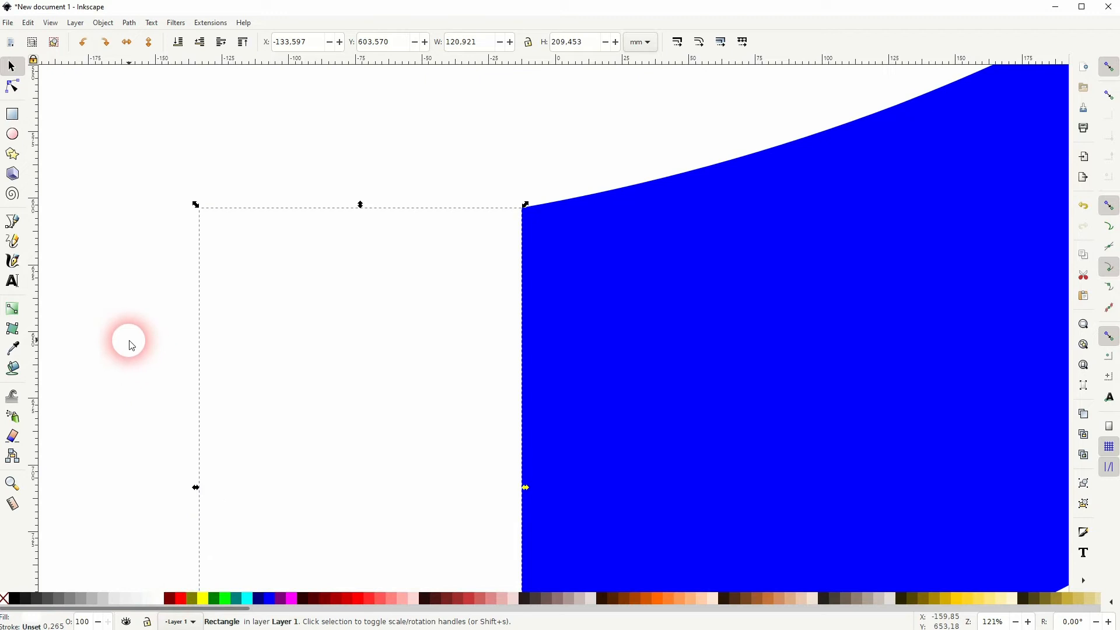
{"action": "left_click", "coordinate": [132, 311]}
Add the text "15 MIO" over the white rectangle
{"action": "left_click", "coordinate": [12, 281]}
{"action": "left_click", "coordinate": [263, 382]}
{"action": "type", "text": "15 "}
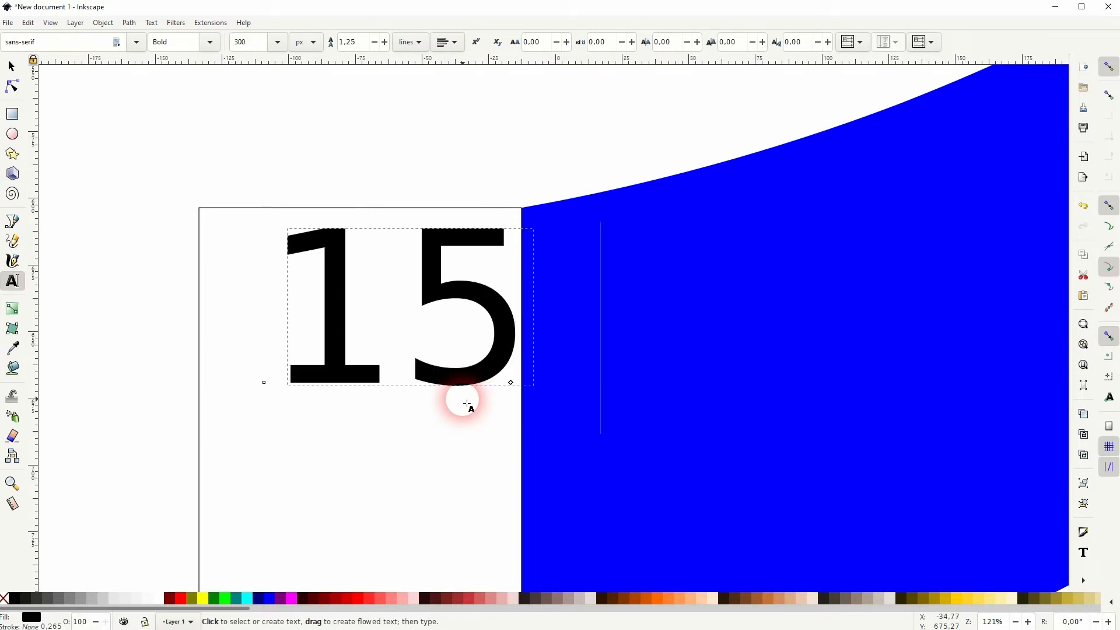
{"action": "type", "text": "MIO"}
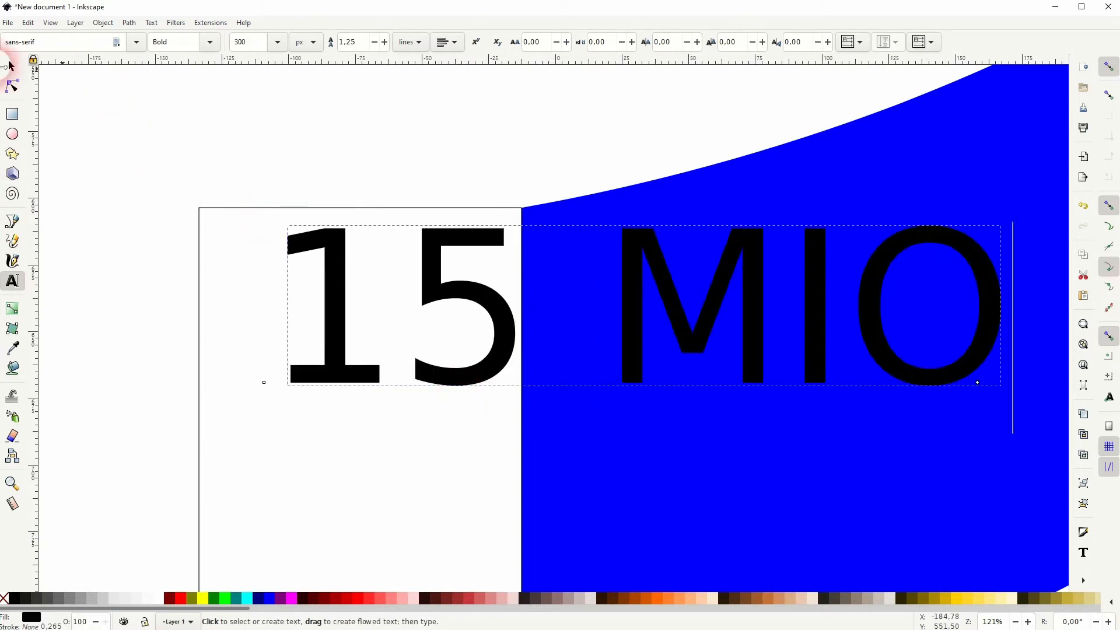
Scale the "15 MIO" text down to about 99 mm wide and place it inside the white rectangle
{"action": "left_click", "coordinate": [10, 69]}
{"action": "left_click", "coordinate": [921, 325]}
{"action": "left_click_drag", "start_coordinate": [1004, 304], "coordinate": [813, 313]}
{"action": "left_click_drag", "start_coordinate": [625, 362], "coordinate": [438, 495]}
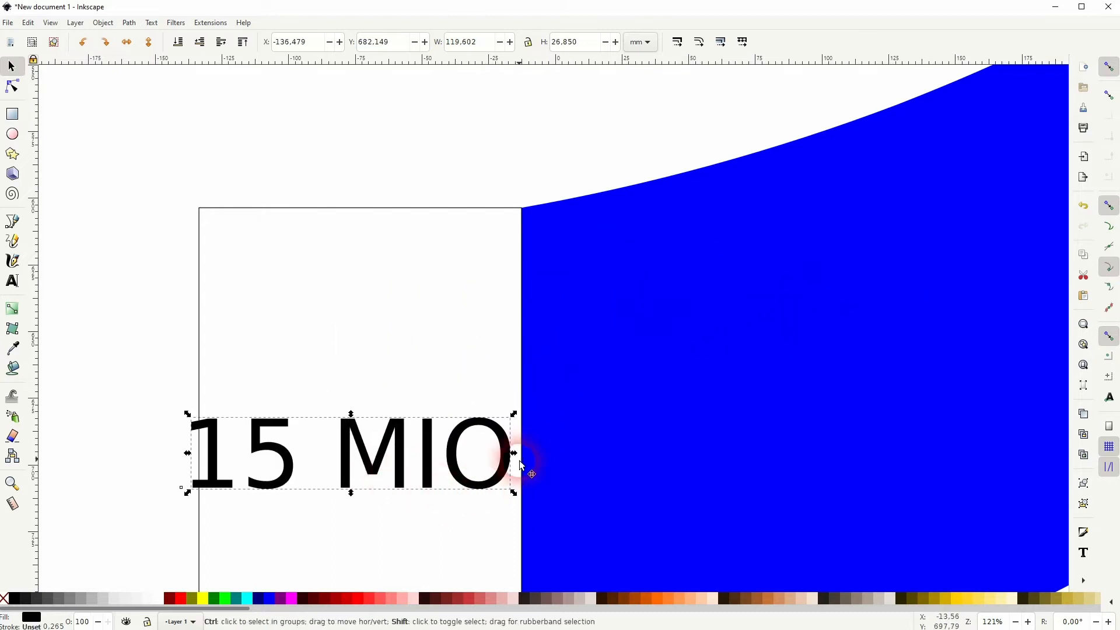
{"action": "left_click_drag", "start_coordinate": [187, 453], "coordinate": [226, 465]}
{"action": "scroll", "coordinate": [402, 309], "scroll_direction": "down", "scroll_amount": 3}
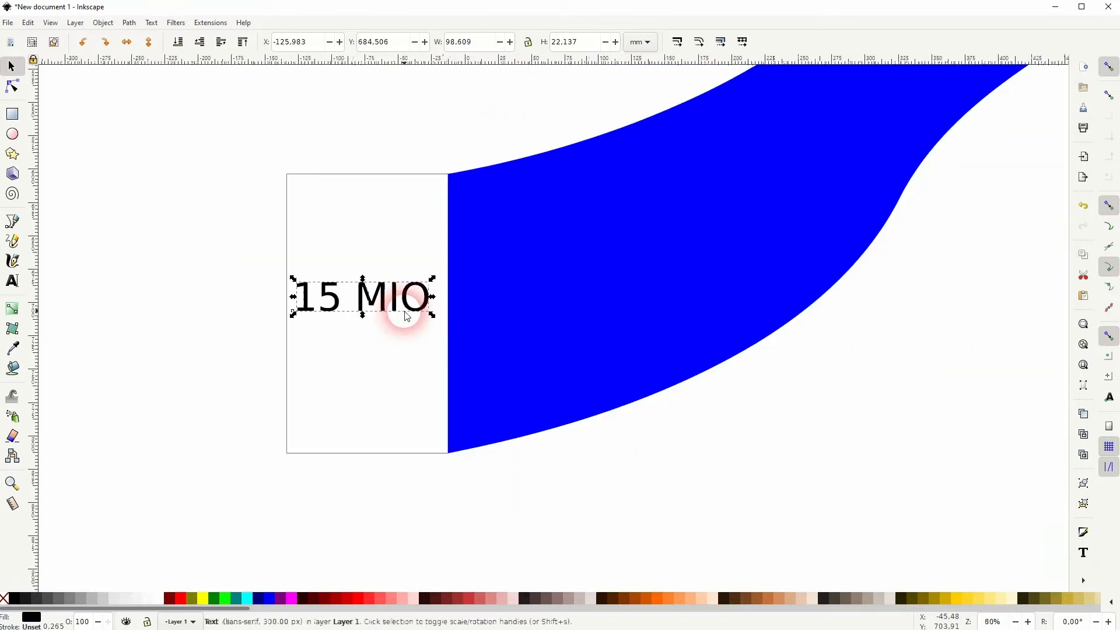
Center the "15 MIO" text horizontally and vertically on the white rectangle, aligning relative to the last selected object
{"action": "left_click", "coordinate": [362, 234], "text": "shift"}
{"action": "left_click", "coordinate": [103, 22]}
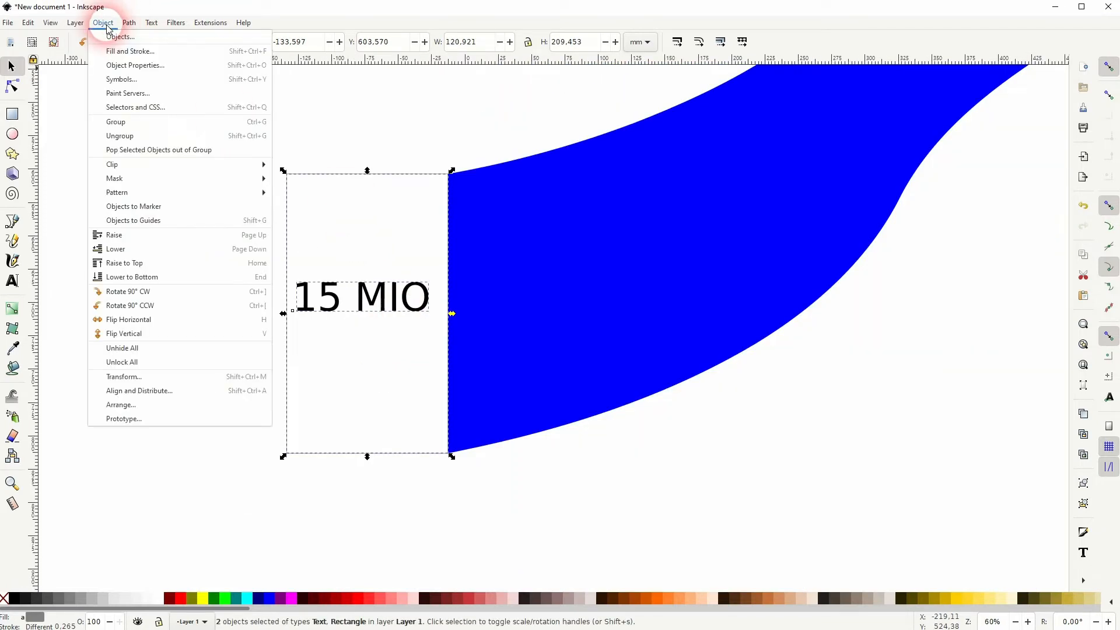
{"action": "left_click", "coordinate": [155, 390]}
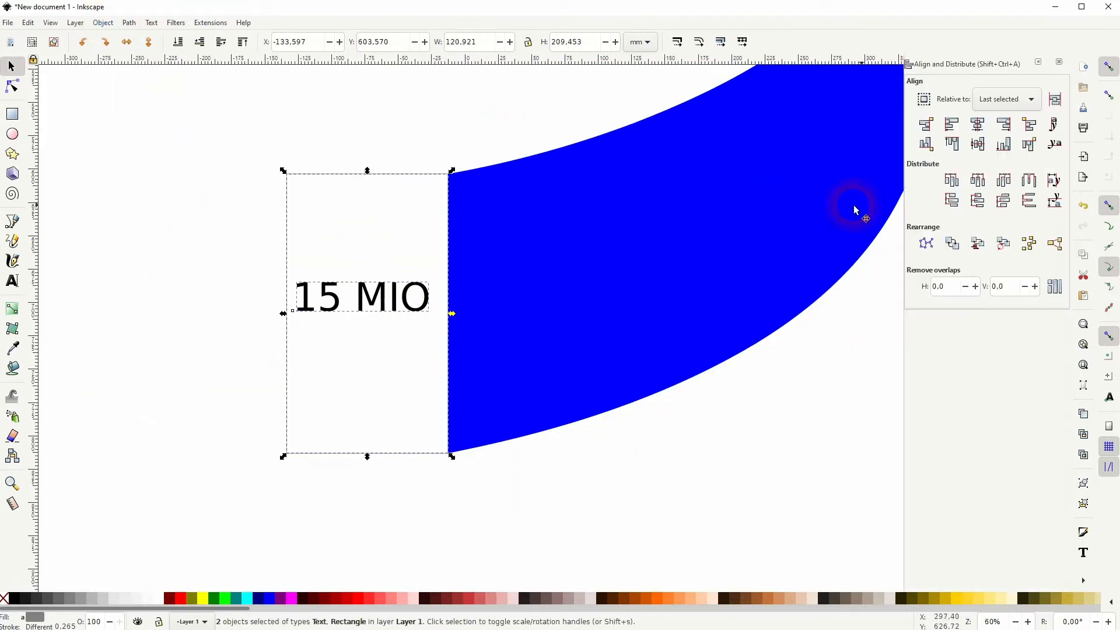
{"action": "left_click", "coordinate": [975, 130]}
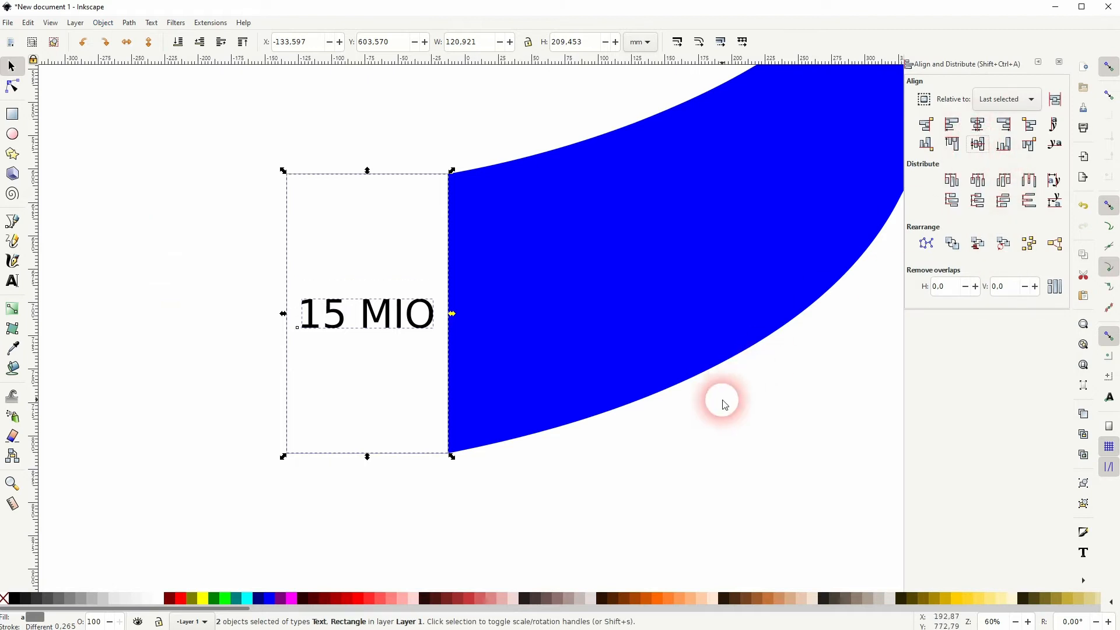
{"action": "left_click", "coordinate": [724, 424]}
Duplicate the white rectangle with its "15 MIO" text and snap the copy against the ribbon's upper end
{"action": "left_click_drag", "start_coordinate": [712, 253], "coordinate": [418, 426]}
{"action": "scroll", "coordinate": [419, 425], "scroll_direction": "down", "scroll_amount": 4, "text": "ctrl"}
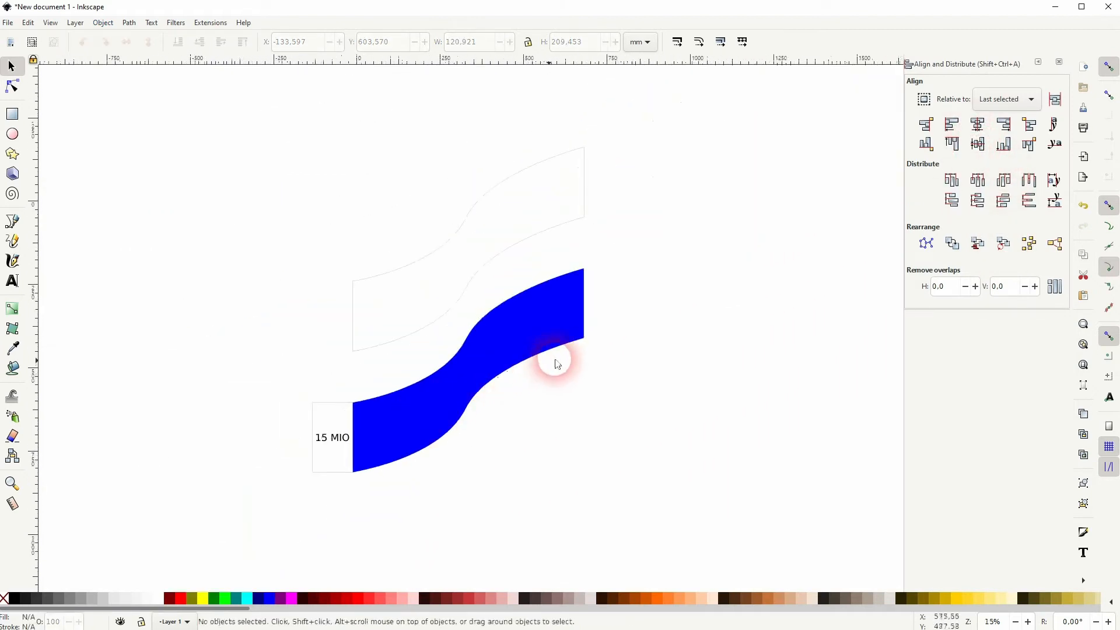
{"action": "left_click_drag", "start_coordinate": [269, 495], "coordinate": [379, 376]}
{"action": "key", "text": "ctrl+d"}
{"action": "left_click_drag", "start_coordinate": [328, 442], "coordinate": [606, 302]}
{"action": "left_click", "coordinate": [688, 319]}
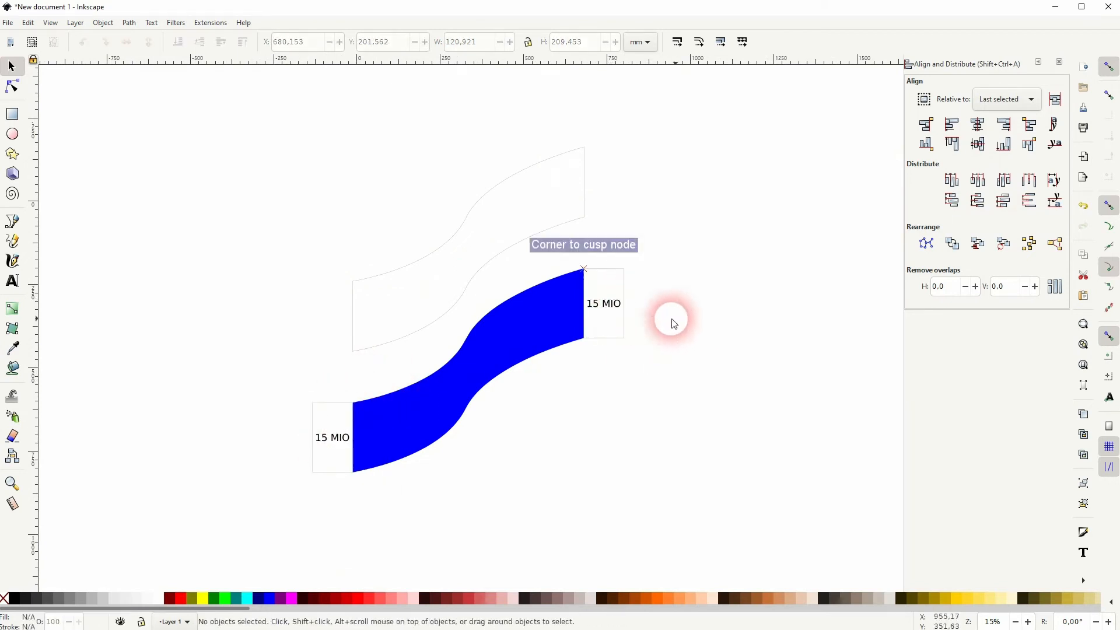
Snap the ribbon's top-right corner node to the adjoining rectangle's corner and adjust the curve handles to straighten the edge there
{"action": "scroll", "coordinate": [612, 287], "scroll_direction": "up", "scroll_amount": 6}
{"action": "key", "text": "space"}
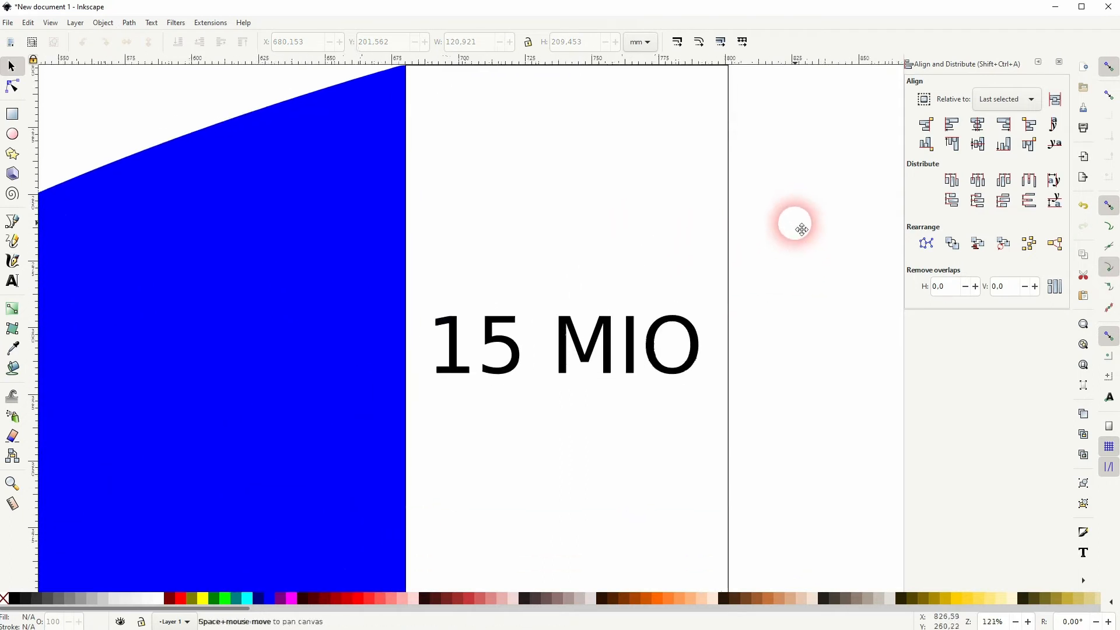
{"action": "key", "text": "space"}
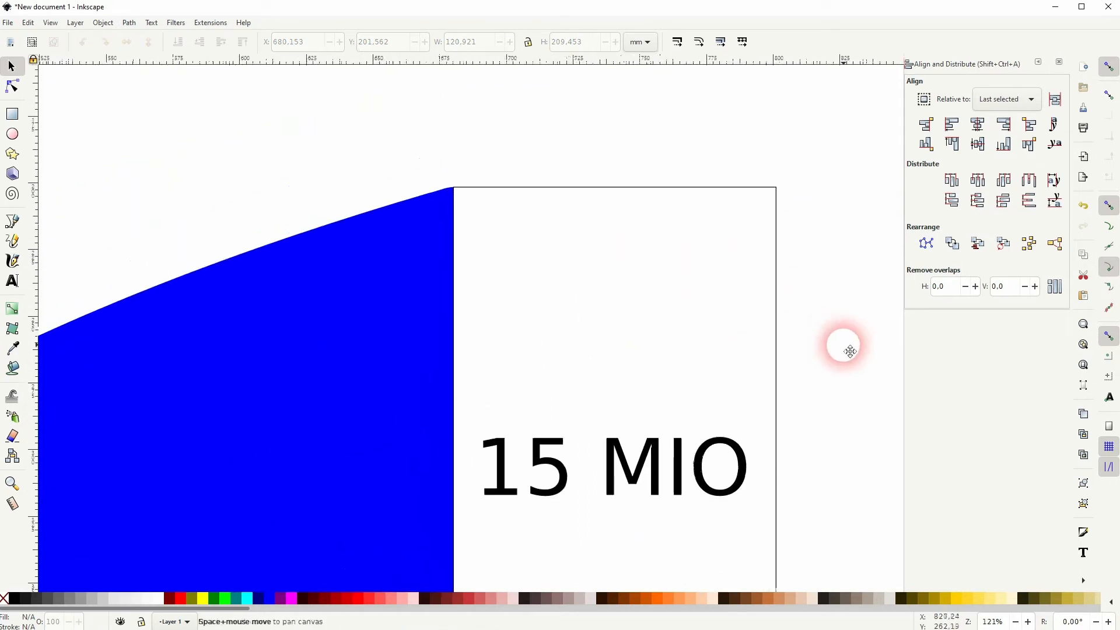
{"action": "left_click", "coordinate": [394, 303]}
{"action": "left_click", "coordinate": [12, 88]}
{"action": "scroll", "coordinate": [467, 193], "scroll_direction": "up", "scroll_amount": 4}
{"action": "left_click", "coordinate": [458, 188]}
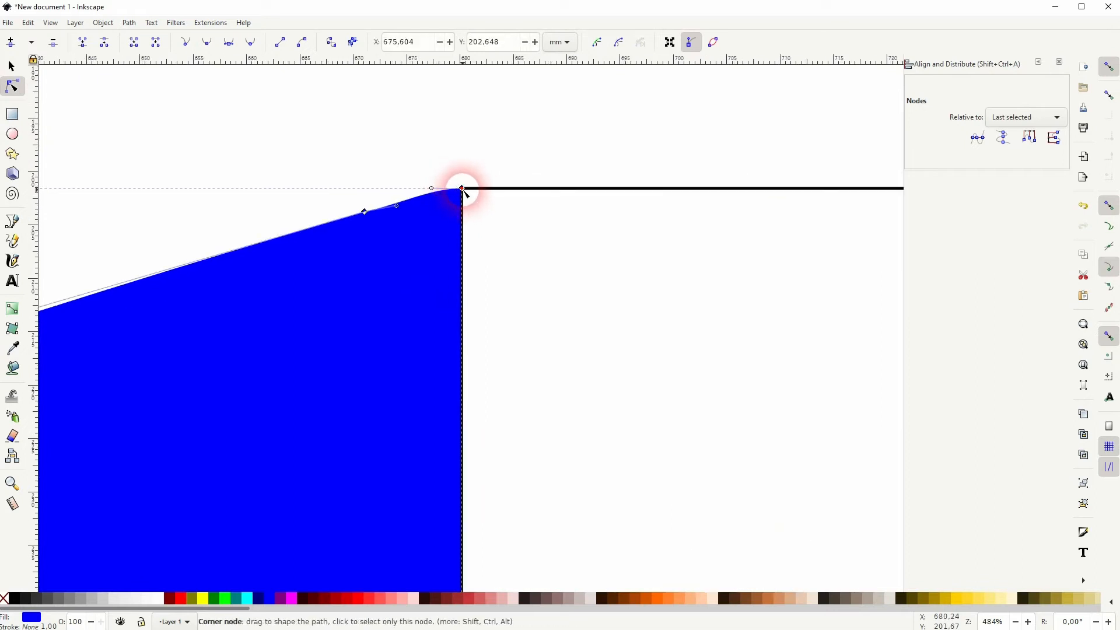
{"action": "left_click", "coordinate": [463, 189]}
{"action": "left_click_drag", "start_coordinate": [433, 192], "coordinate": [460, 191]}
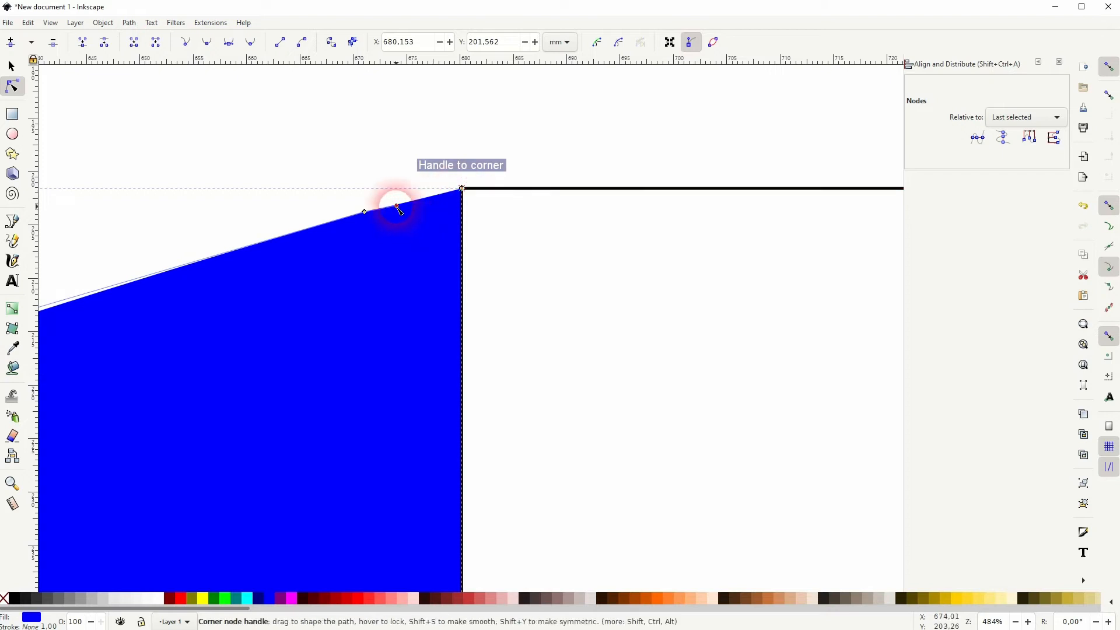
{"action": "left_click_drag", "start_coordinate": [396, 206], "coordinate": [399, 203]}
{"action": "left_click", "coordinate": [445, 145]}
{"action": "scroll", "coordinate": [543, 331], "scroll_direction": "down", "scroll_amount": 3}
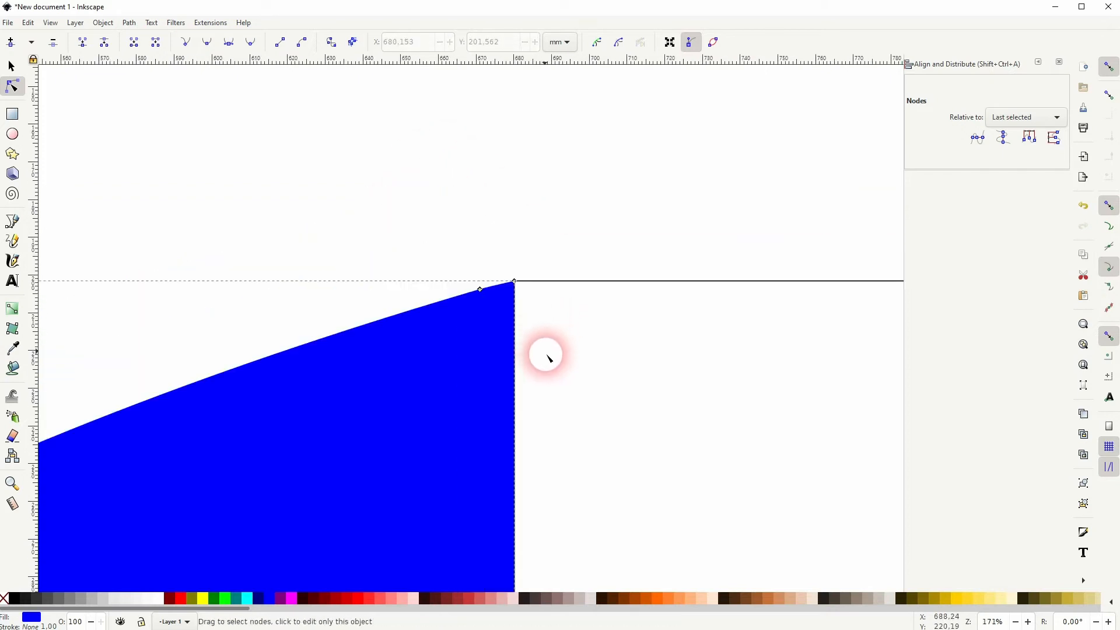
Snap the ribbon's bottom-right corner node to the bottom-left corner of the copied rectangle
{"action": "scroll", "coordinate": [542, 344], "scroll_direction": "down", "scroll_amount": 3}
{"action": "left_click_drag", "start_coordinate": [572, 467], "coordinate": [487, 213]}
{"action": "left_click", "coordinate": [451, 355]}
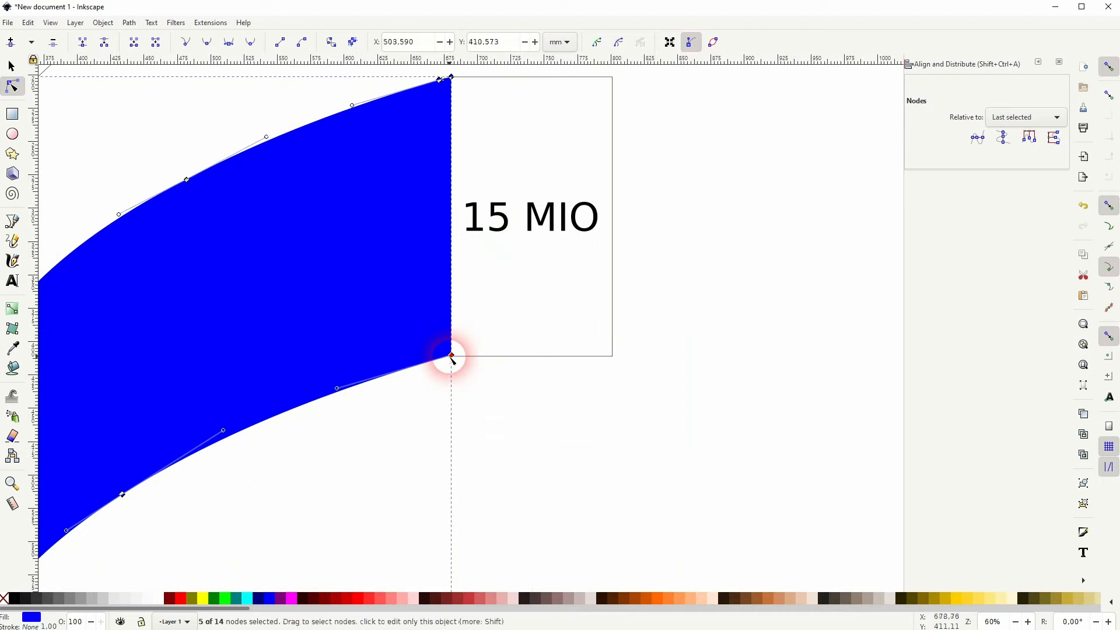
{"action": "scroll", "coordinate": [412, 336], "scroll_direction": "up", "scroll_amount": 5}
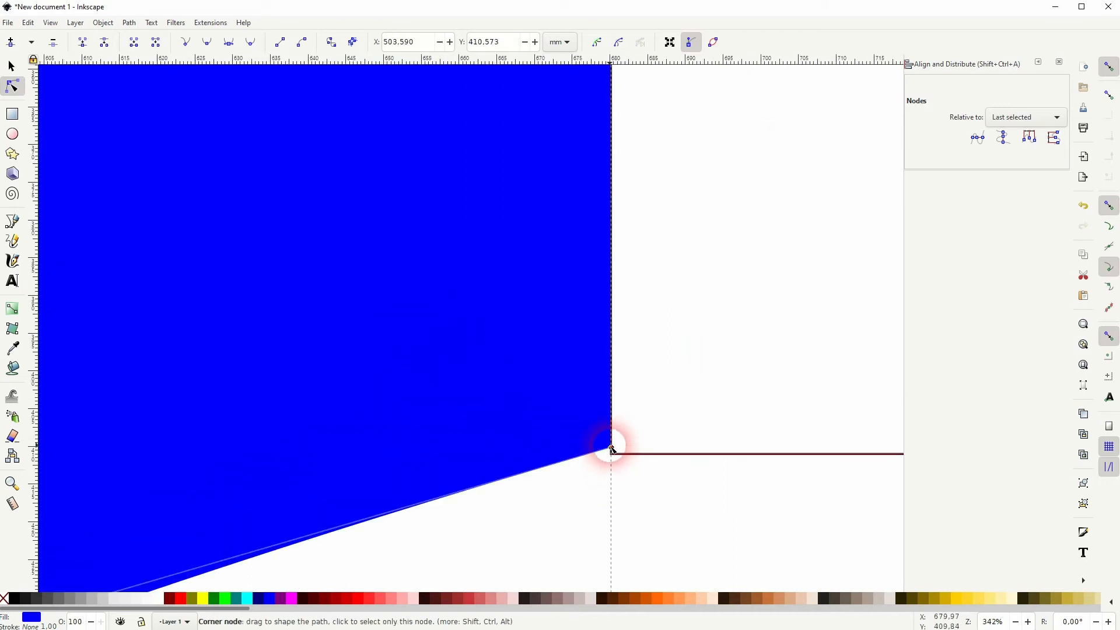
{"action": "left_click_drag", "start_coordinate": [612, 449], "coordinate": [613, 456]}
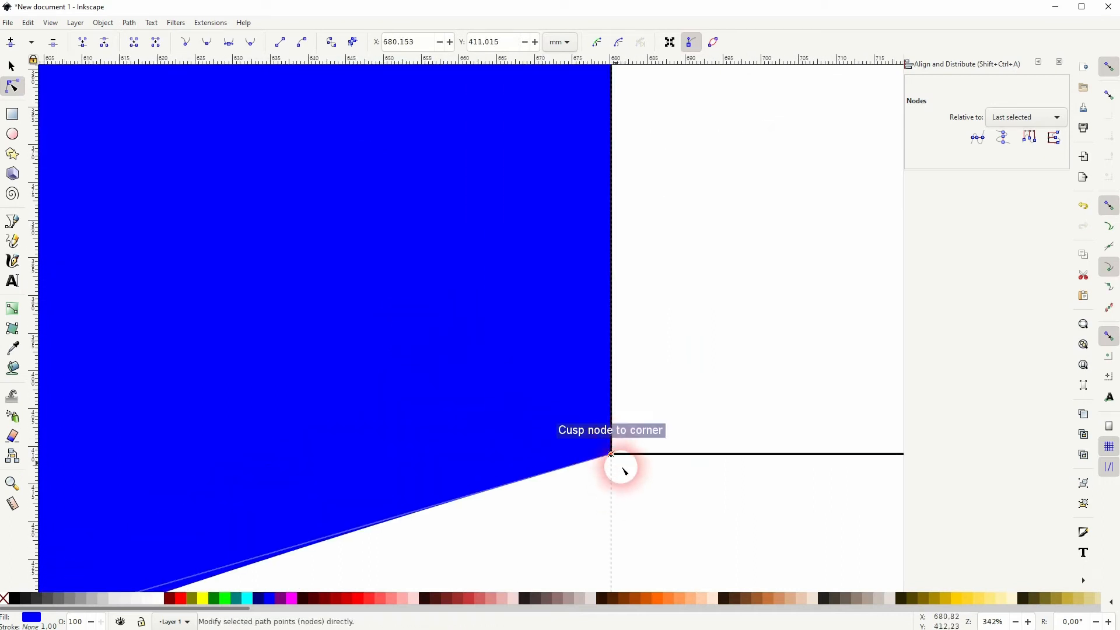
{"action": "left_click", "coordinate": [551, 525]}
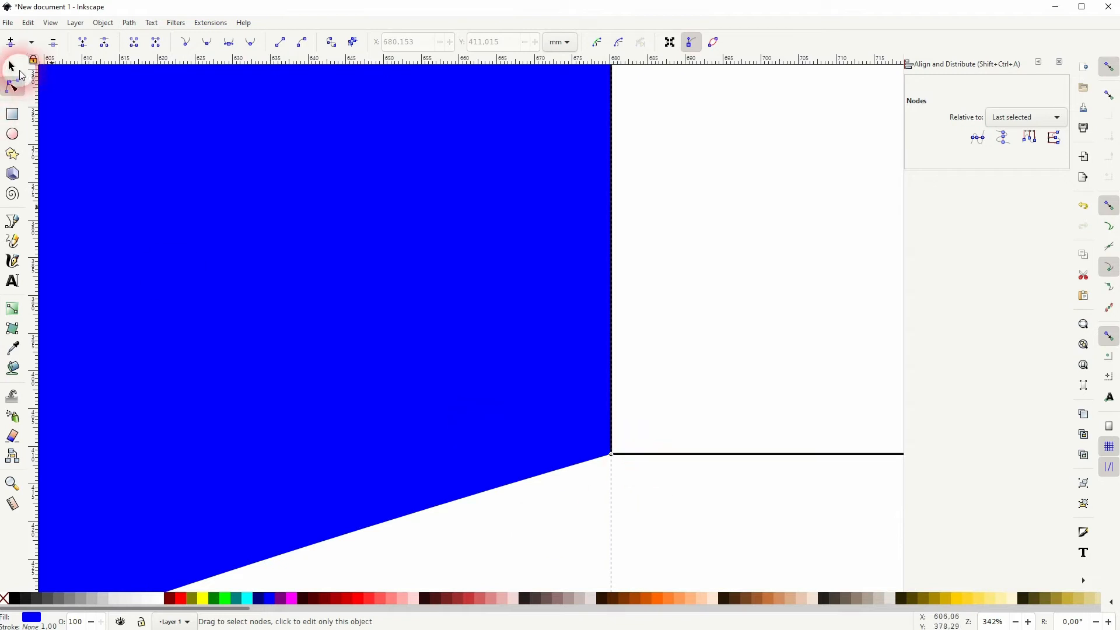
{"action": "left_click", "coordinate": [21, 71]}
{"action": "scroll", "coordinate": [415, 339], "scroll_direction": "down", "scroll_amount": 10, "text": "ctrl"}
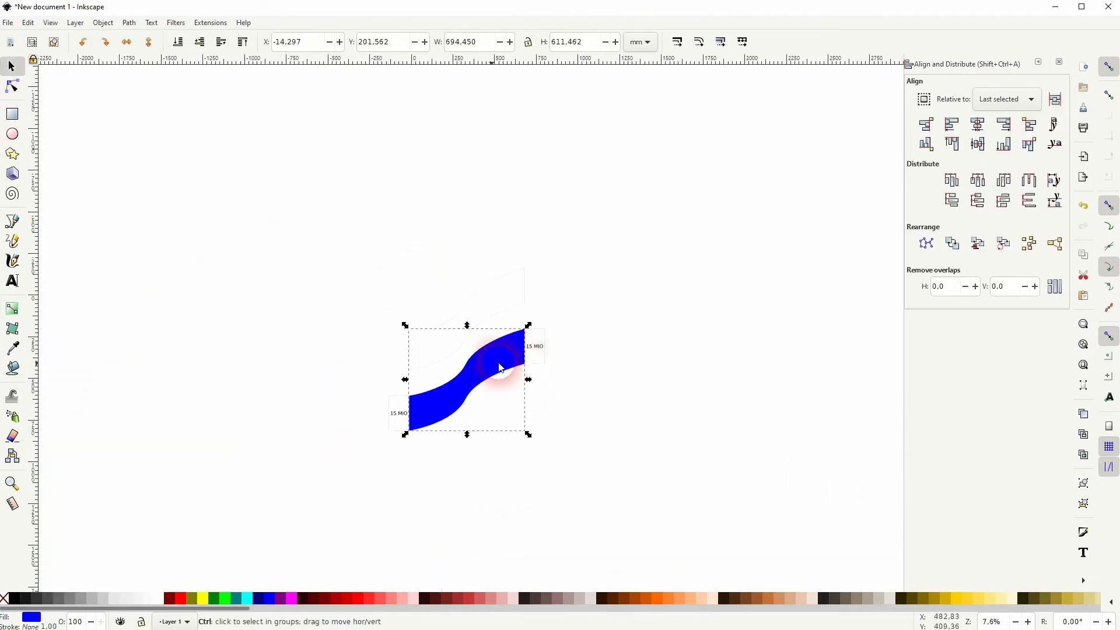
{"action": "scroll", "coordinate": [520, 365], "scroll_direction": "up", "scroll_amount": 3, "text": "ctrl"}
{"action": "left_click", "coordinate": [679, 376]}
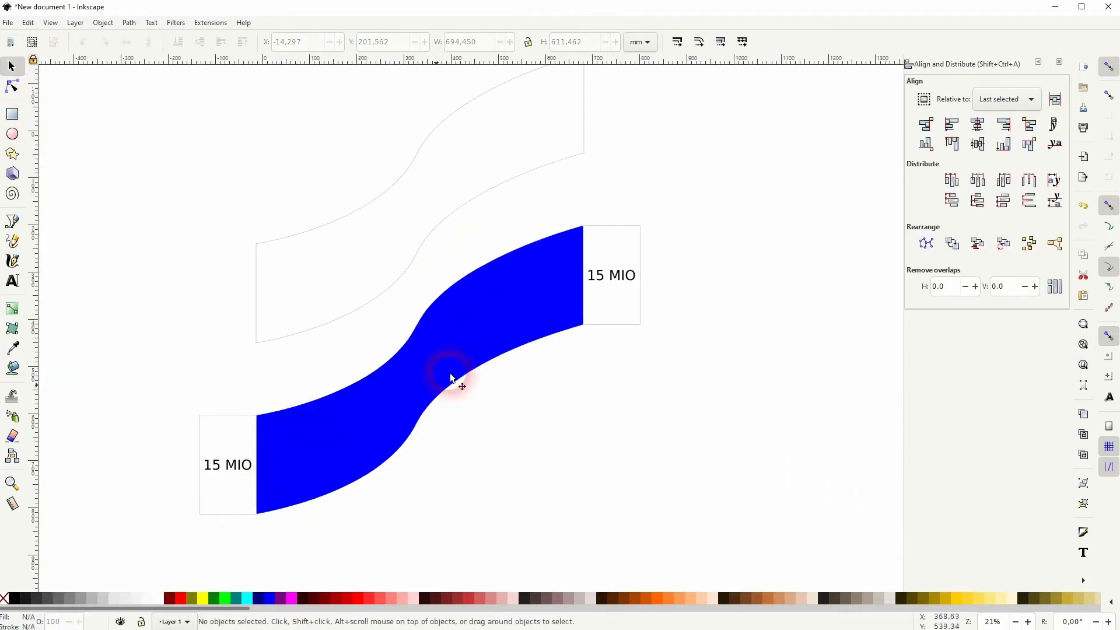
Move the top curve of the unfilled ribbon outline up, away from the vertical end lines
{"action": "left_click_drag", "start_coordinate": [524, 217], "coordinate": [592, 303]}
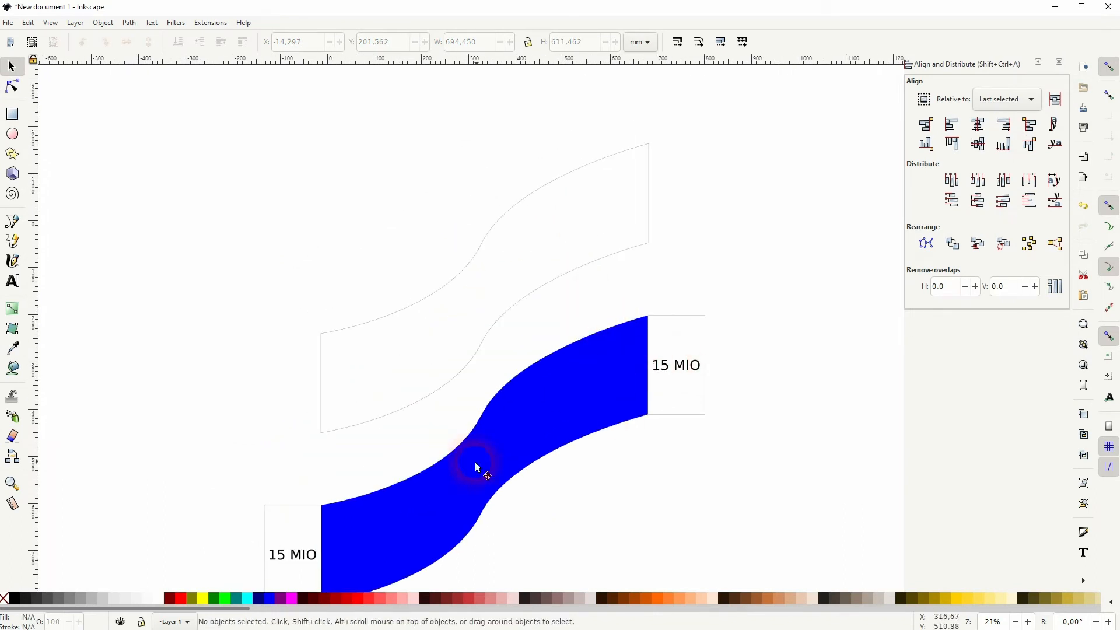
{"action": "left_click", "coordinate": [459, 268]}
{"action": "left_click_drag", "start_coordinate": [459, 268], "coordinate": [452, 222]}
{"action": "left_click", "coordinate": [849, 170]}
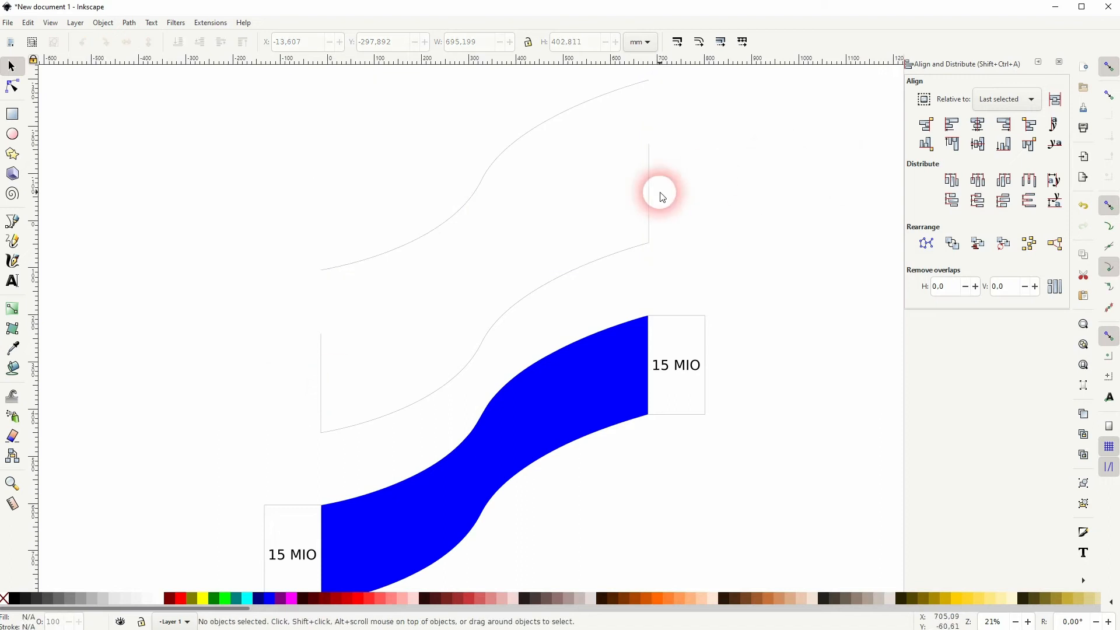
Place a duplicate of the top curve inside the ribbon outline and snap the original back onto the outline's top-left corner
{"action": "left_click", "coordinate": [488, 180]}
{"action": "left_click_drag", "start_coordinate": [487, 176], "coordinate": [500, 283]}
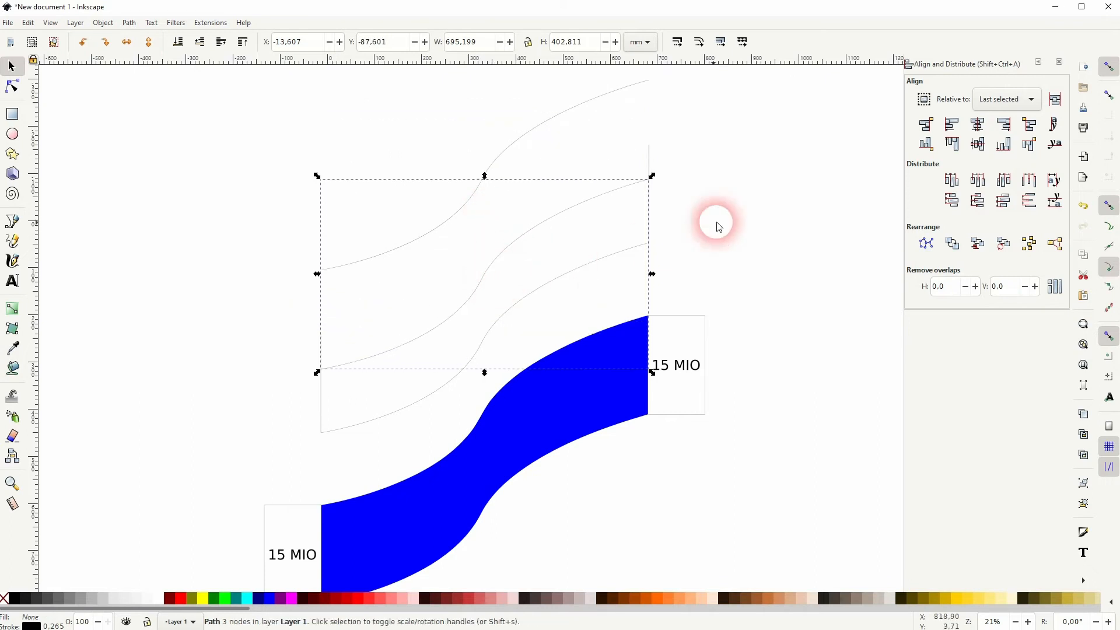
{"action": "left_click", "coordinate": [726, 219]}
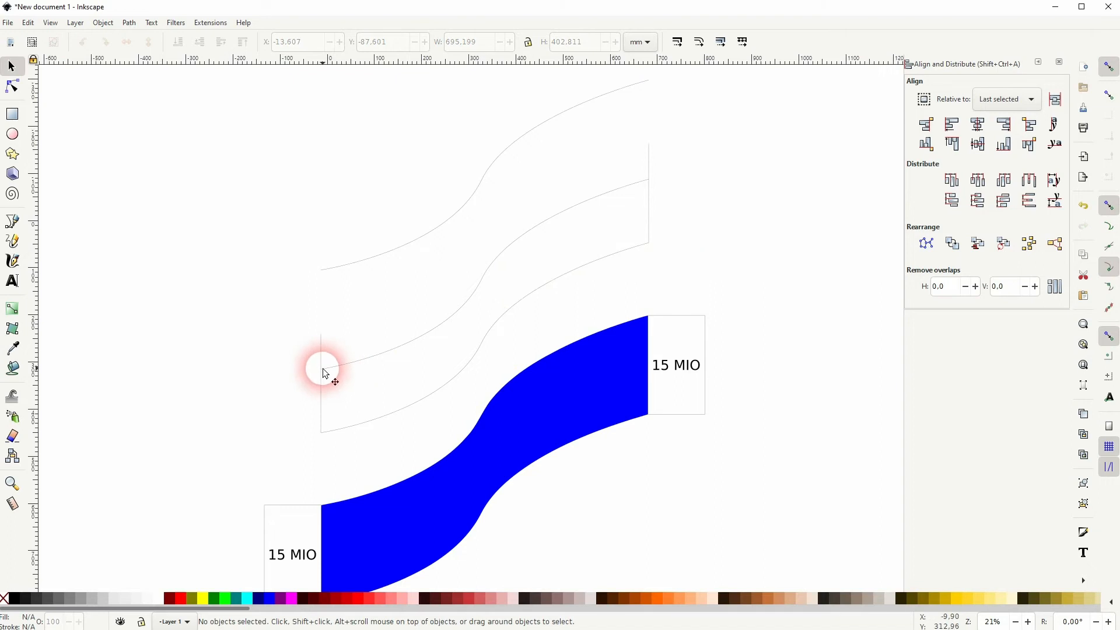
{"action": "left_click_drag", "start_coordinate": [467, 209], "coordinate": [463, 264]}
{"action": "left_click", "coordinate": [703, 200]}
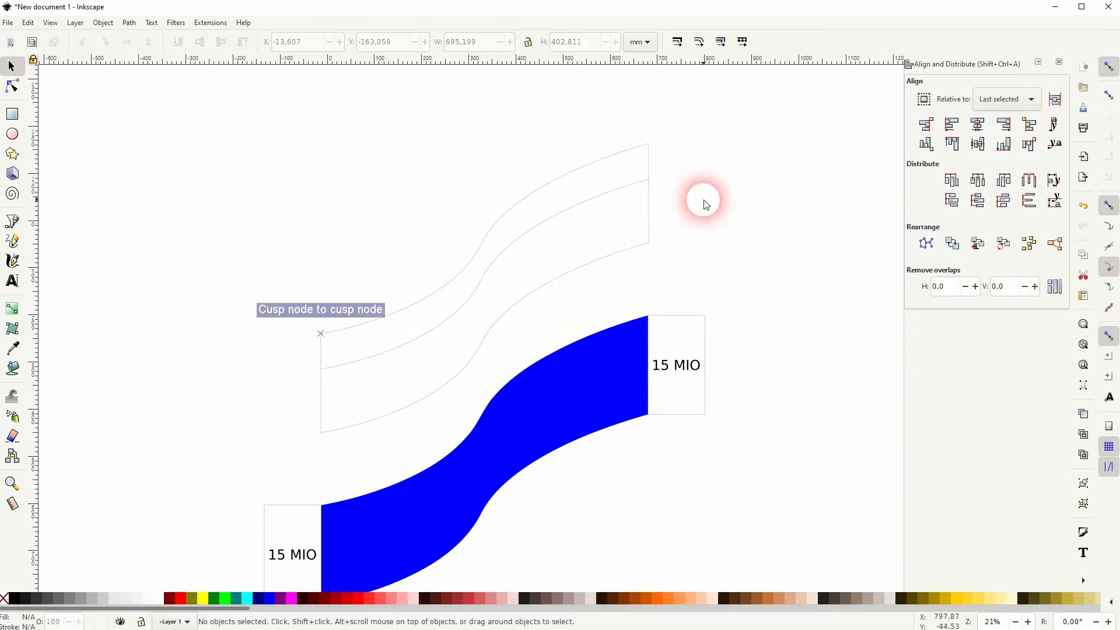
Lower the right end node of the inner duplicate curve by about 70 mm along the ribbon outline's right edge
{"action": "left_click", "coordinate": [550, 220]}
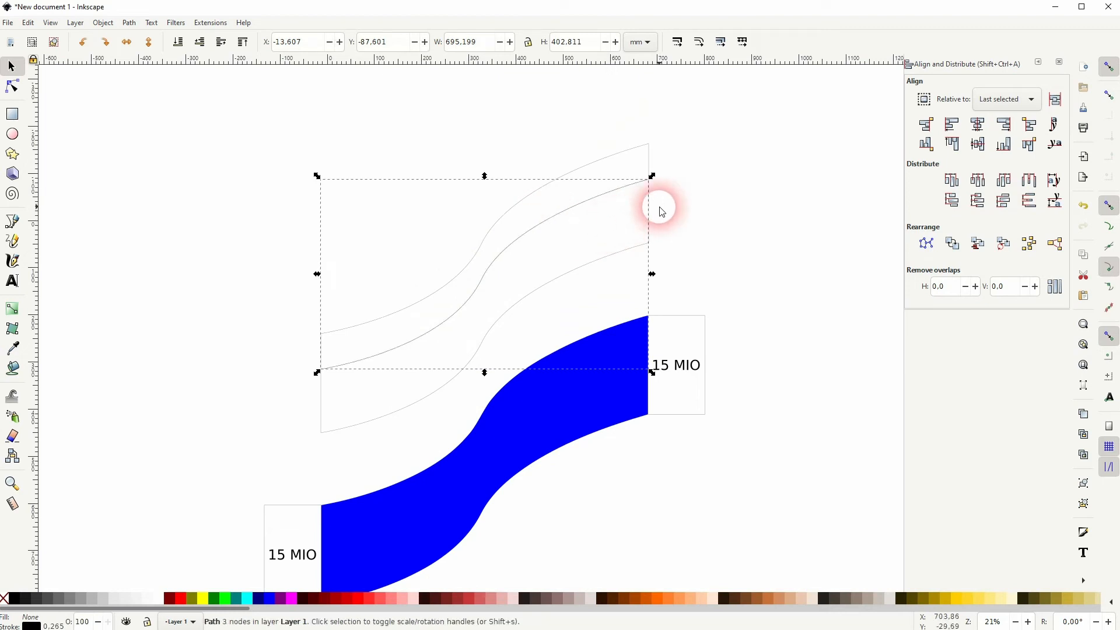
{"action": "left_click", "coordinate": [22, 92]}
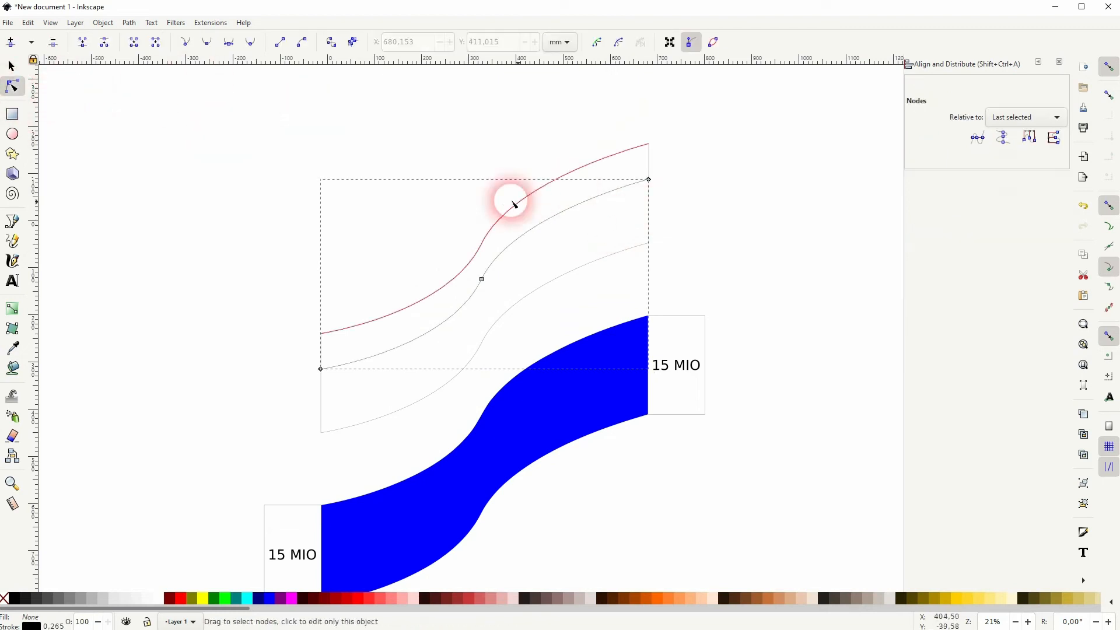
{"action": "left_click_drag", "start_coordinate": [651, 183], "coordinate": [649, 215]}
{"action": "left_click", "coordinate": [15, 70]}
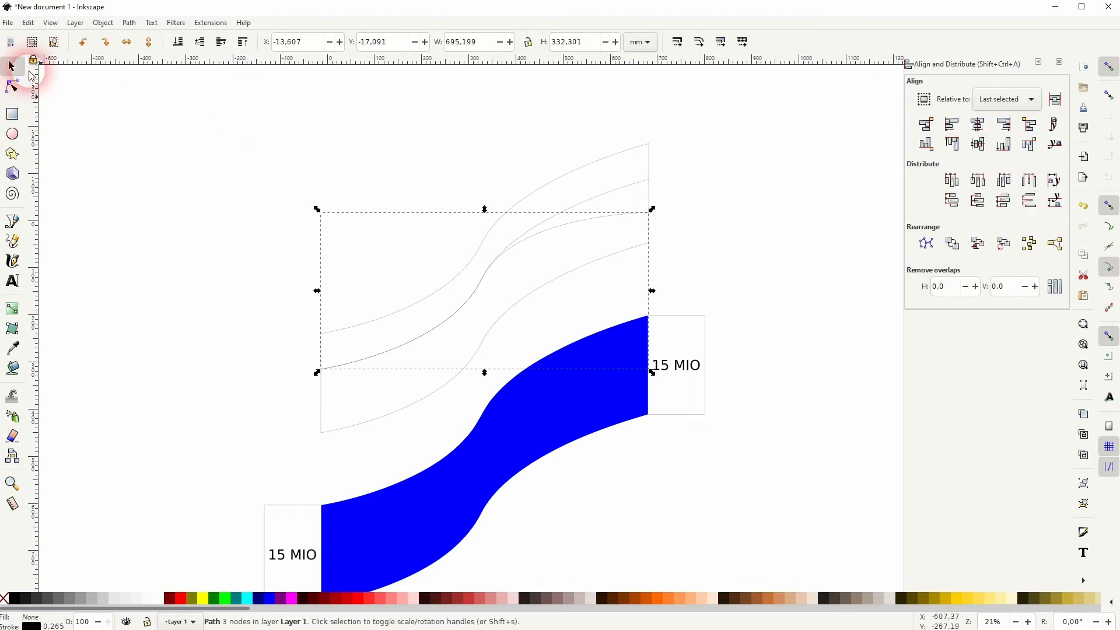
{"action": "left_click", "coordinate": [697, 234]}
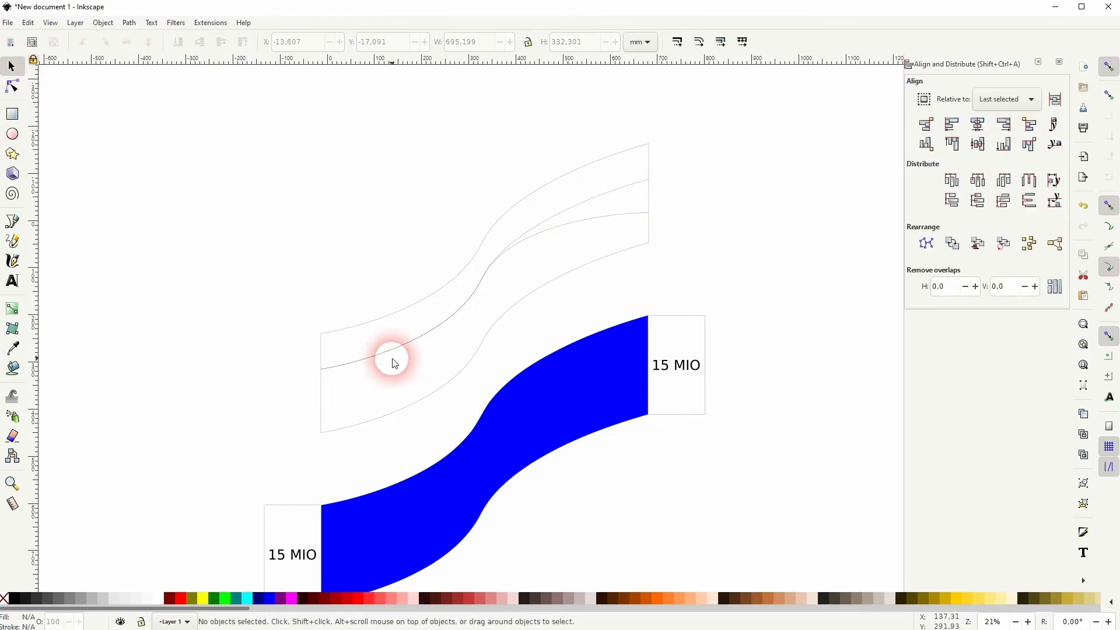
Fill the lower and upper branches of the divided ribbon outline with blue, leaving the gap between them empty
{"action": "left_click", "coordinate": [13, 368]}
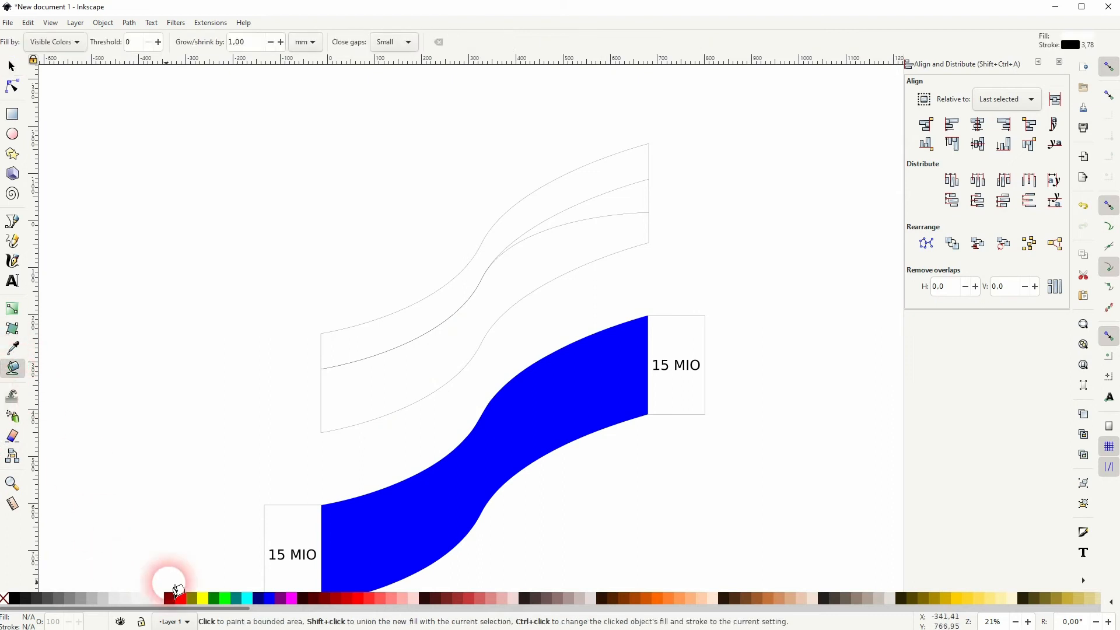
{"action": "left_click", "coordinate": [390, 409]}
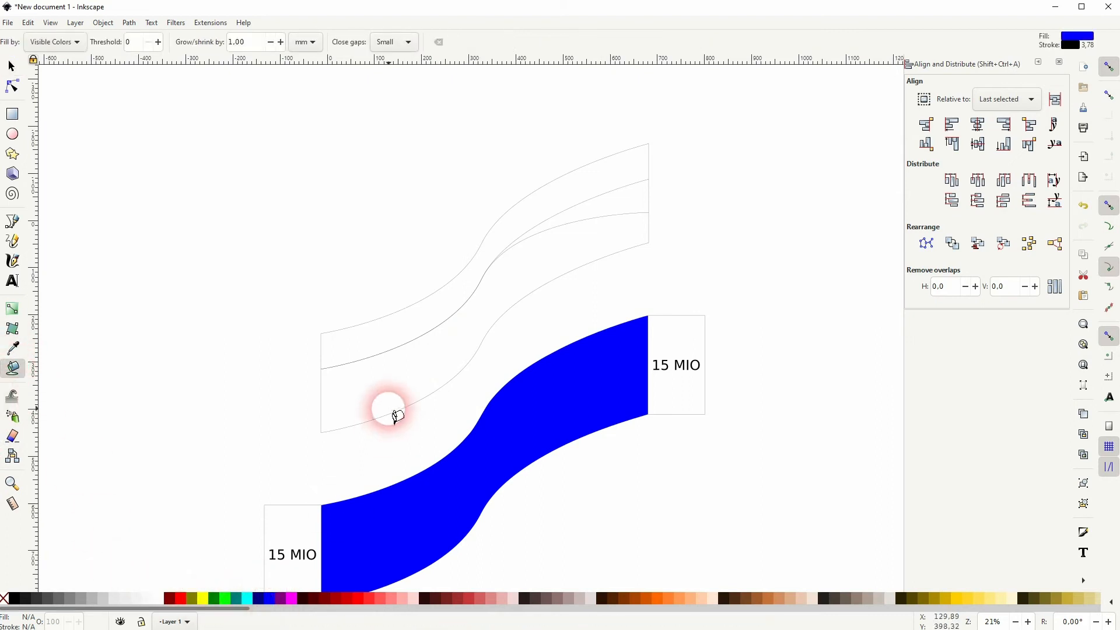
{"action": "left_click", "coordinate": [247, 601]}
{"action": "left_click", "coordinate": [386, 377]}
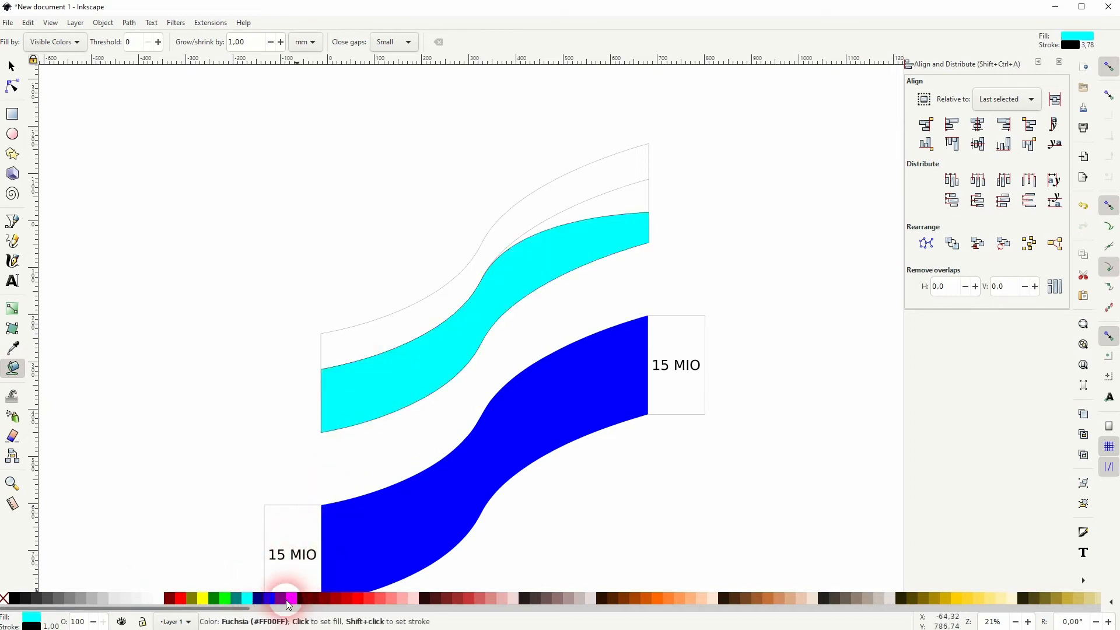
{"action": "left_click", "coordinate": [257, 599]}
{"action": "left_click", "coordinate": [495, 359]}
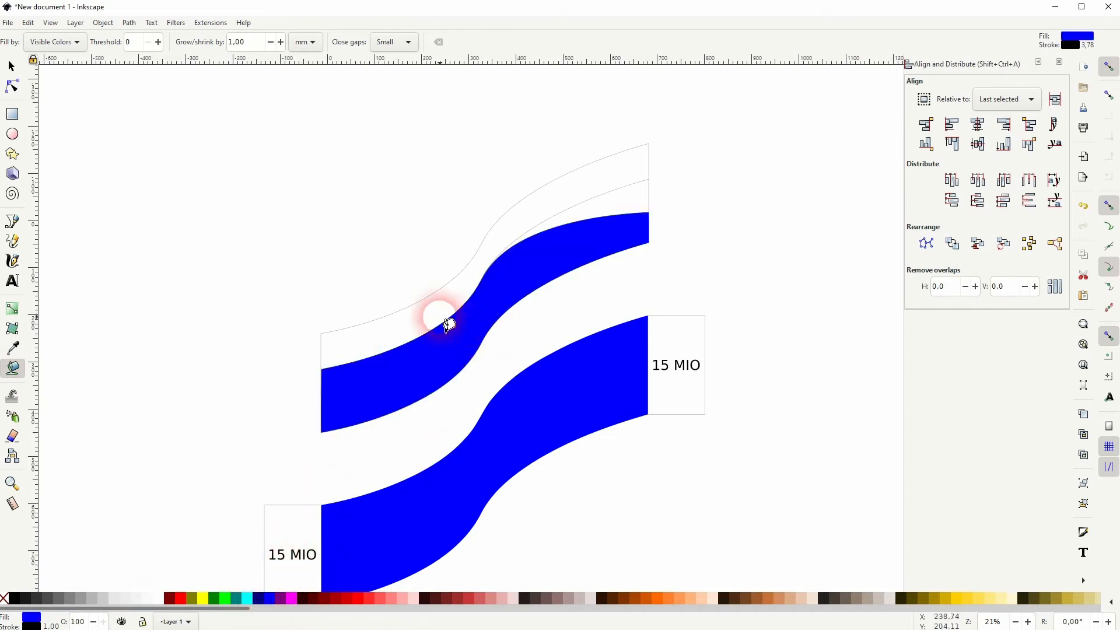
{"action": "left_click", "coordinate": [445, 324]}
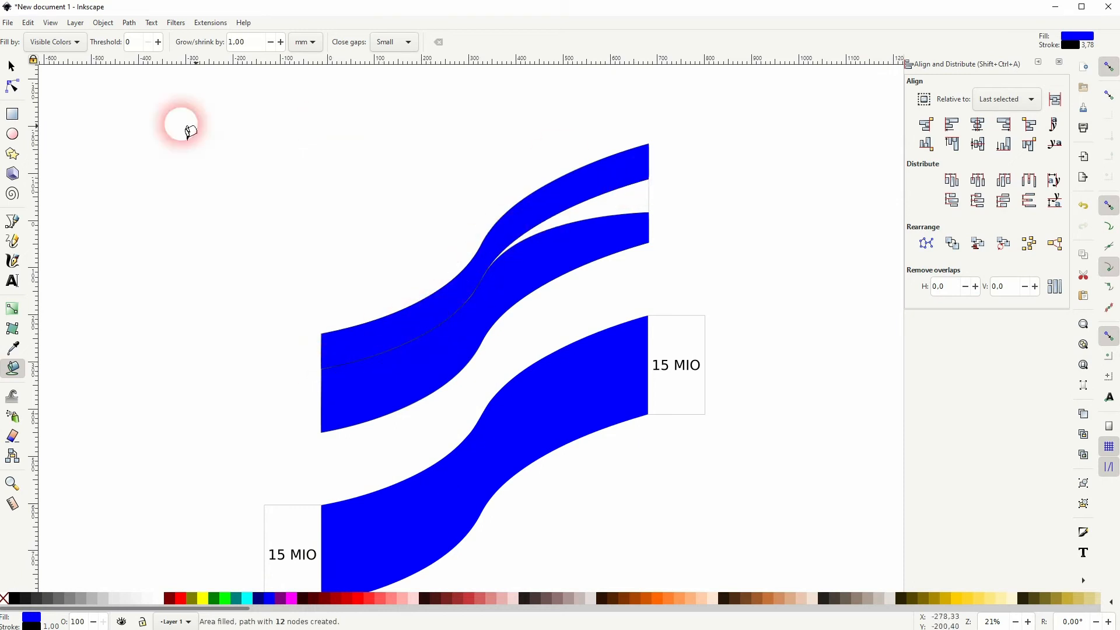
{"action": "left_click", "coordinate": [11, 68]}
{"action": "left_click", "coordinate": [181, 252]}
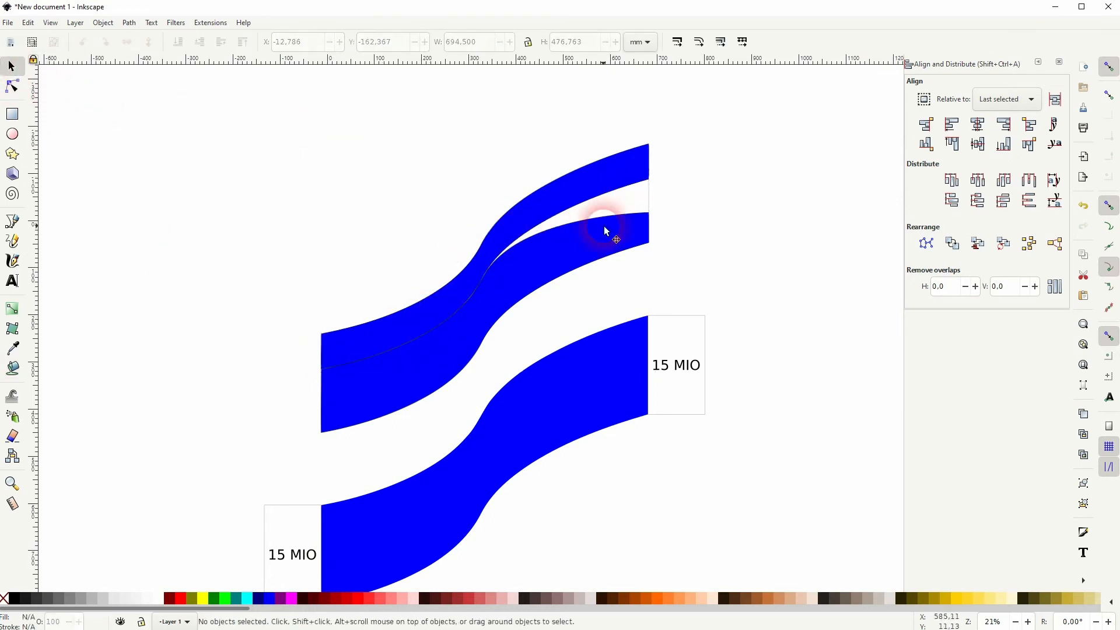
Move the finished ribbon with its two 15 MIO rectangles far to the left, away from the split ribbon
{"action": "scroll", "coordinate": [462, 315], "scroll_direction": "up", "scroll_amount": 3}
{"action": "scroll", "coordinate": [257, 408], "scroll_direction": "down", "scroll_amount": 3}
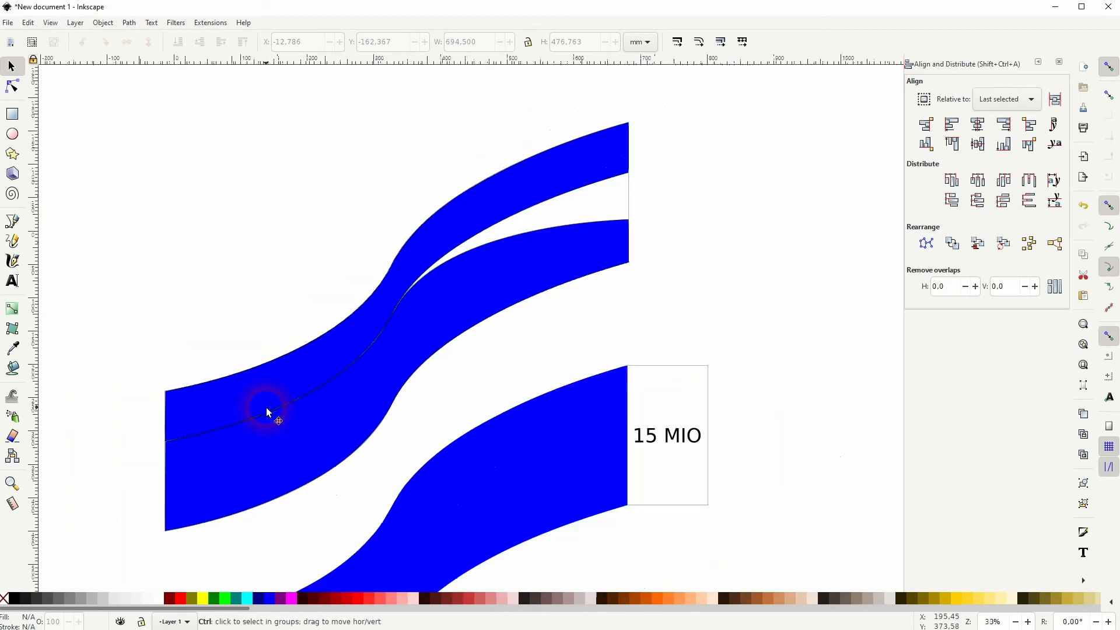
{"action": "scroll", "coordinate": [807, 385], "scroll_direction": "down", "scroll_amount": 3}
{"action": "left_click_drag", "start_coordinate": [511, 550], "coordinate": [820, 367]}
{"action": "mouse_move", "coordinate": [703, 447]}
{"action": "left_mouse_down"}
{"action": "mouse_move", "coordinate": [522, 470]}
{"action": "mouse_move", "coordinate": [167, 342]}
{"action": "mouse_move", "coordinate": [213, 354]}
{"action": "left_mouse_up"}
{"action": "left_click", "coordinate": [492, 464]}
Remove the stroke from all paths that make up the split ribbon
{"action": "left_click_drag", "start_coordinate": [512, 475], "coordinate": [825, 244]}
{"action": "scroll", "coordinate": [752, 317], "scroll_direction": "up", "scroll_amount": 4}
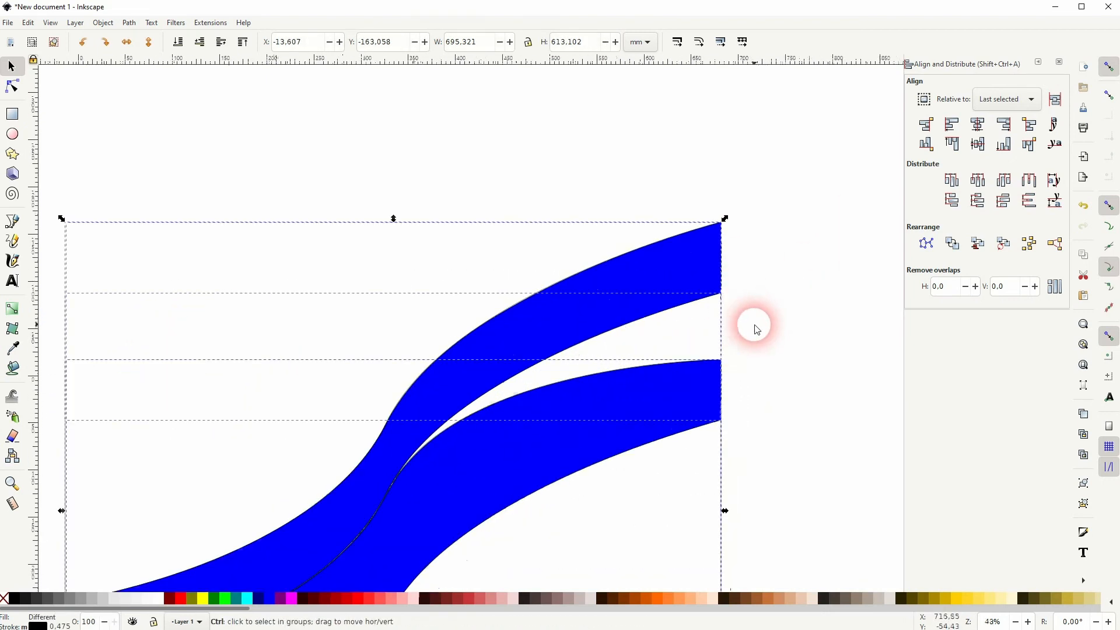
{"action": "left_click", "coordinate": [4, 599], "text": "shift"}
{"action": "left_click_drag", "start_coordinate": [445, 475], "coordinate": [539, 269]}
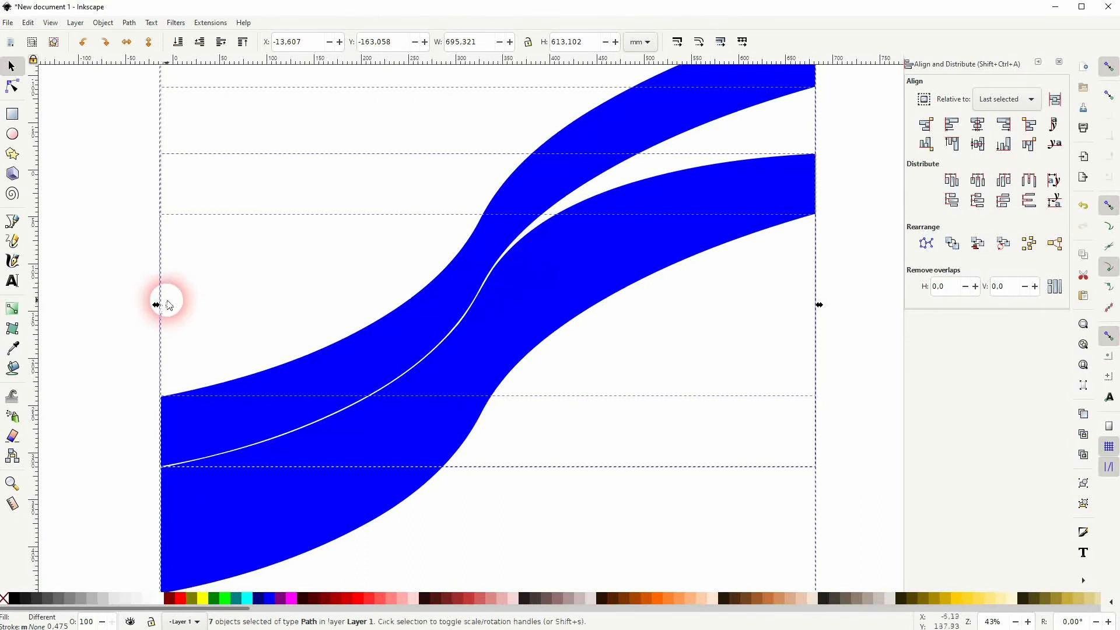
{"action": "left_click", "coordinate": [100, 302]}
Snap the upper branch's bottom-left corner node to the top-left corner node of the lower branch
{"action": "scroll", "coordinate": [207, 434], "scroll_direction": "up", "scroll_amount": 2}
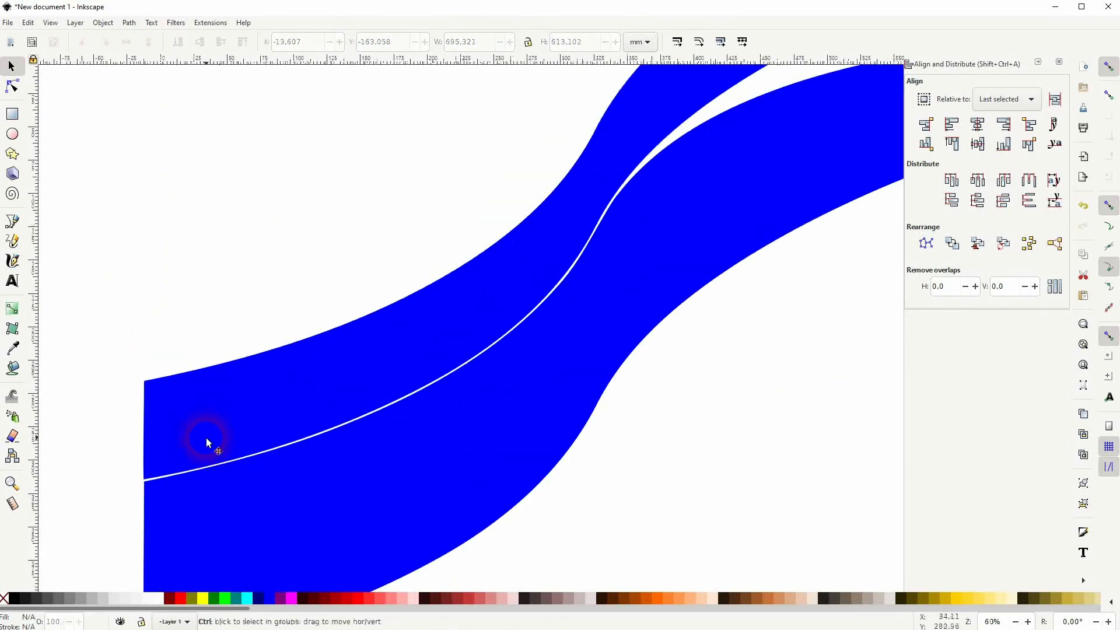
{"action": "left_click", "coordinate": [231, 443]}
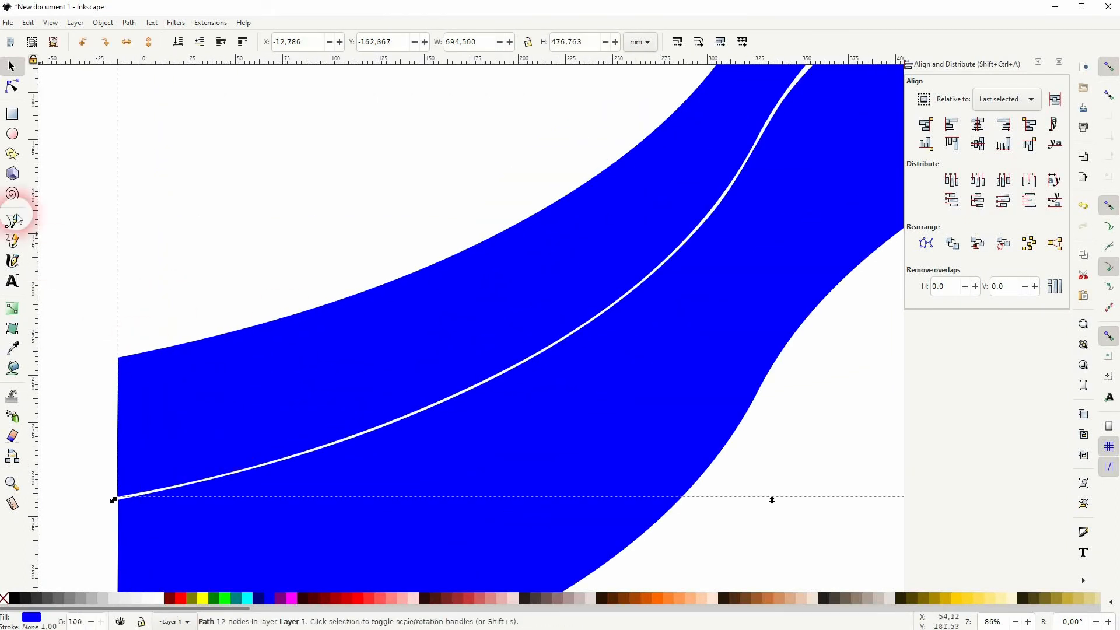
{"action": "left_click", "coordinate": [11, 86]}
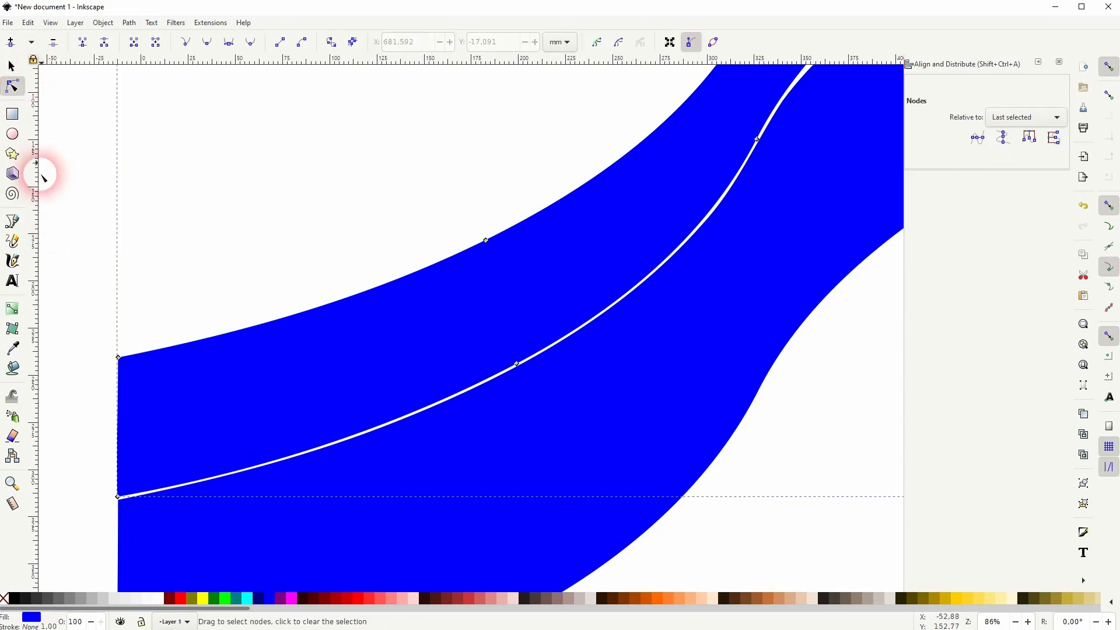
{"action": "left_click", "coordinate": [118, 497]}
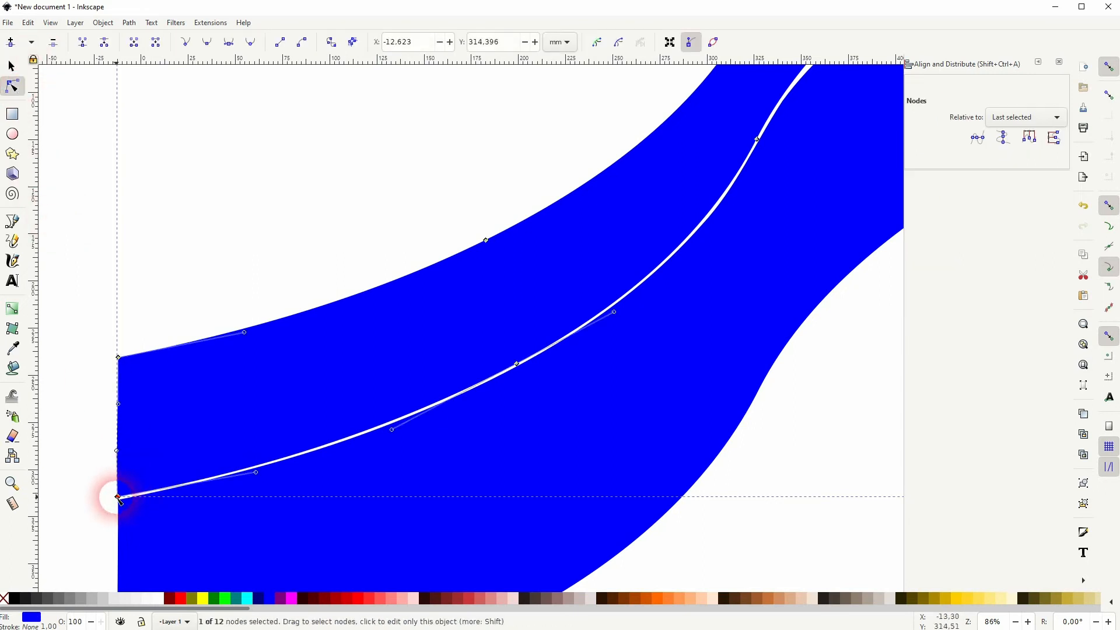
{"action": "left_click_drag", "start_coordinate": [118, 498], "coordinate": [118, 500]}
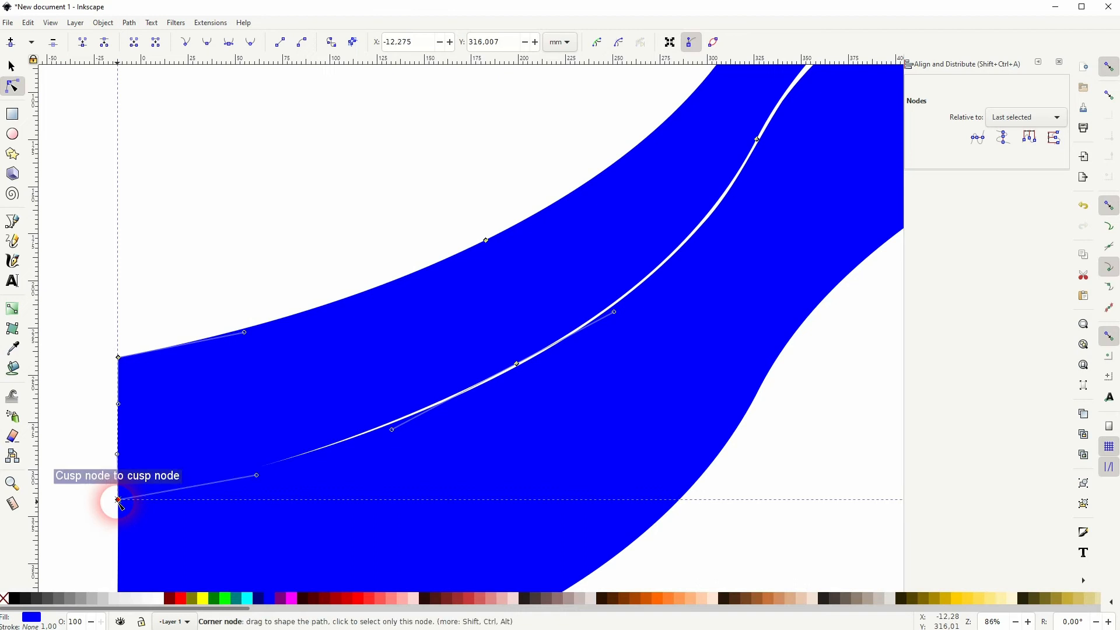
Pull the upper branch's bottom-left node further down over the lower branch, keeping it on the ribbon's left edge, to close the gap
{"action": "scroll", "coordinate": [595, 424], "scroll_direction": "down", "scroll_amount": 1, "text": "ctrl"}
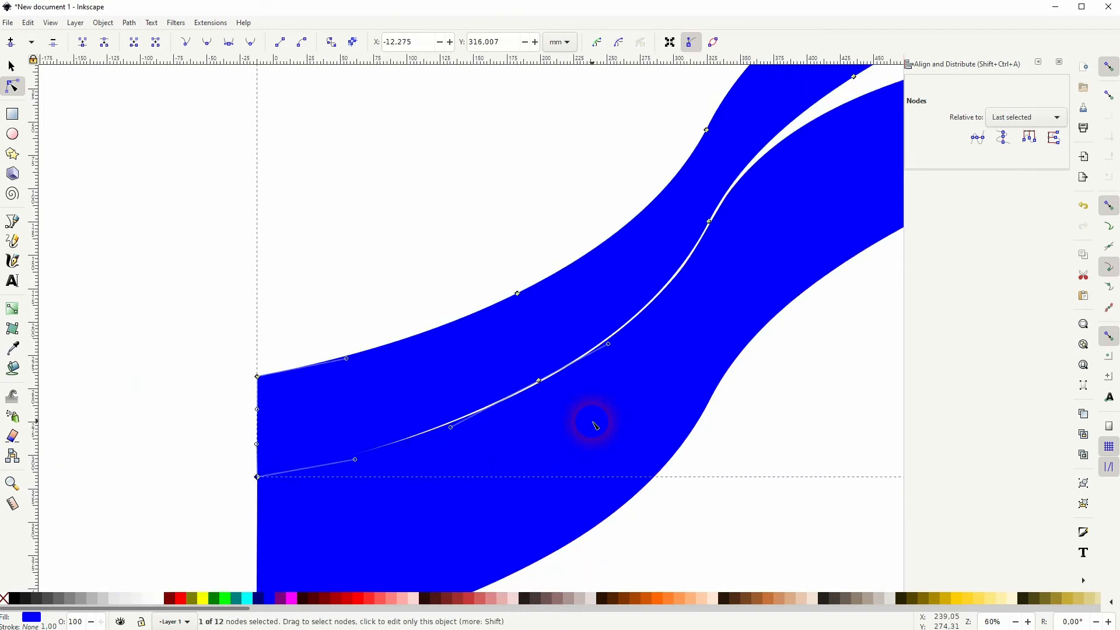
{"action": "scroll", "coordinate": [595, 425], "scroll_direction": "down", "scroll_amount": 2, "text": "ctrl"}
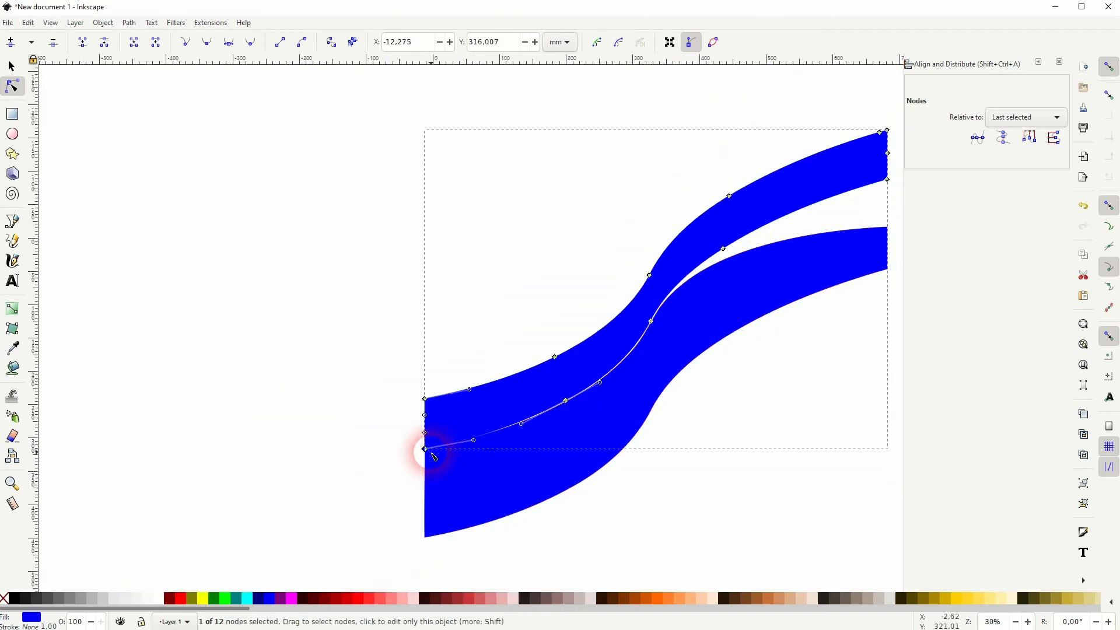
{"action": "left_click_drag", "start_coordinate": [426, 449], "coordinate": [432, 468]}
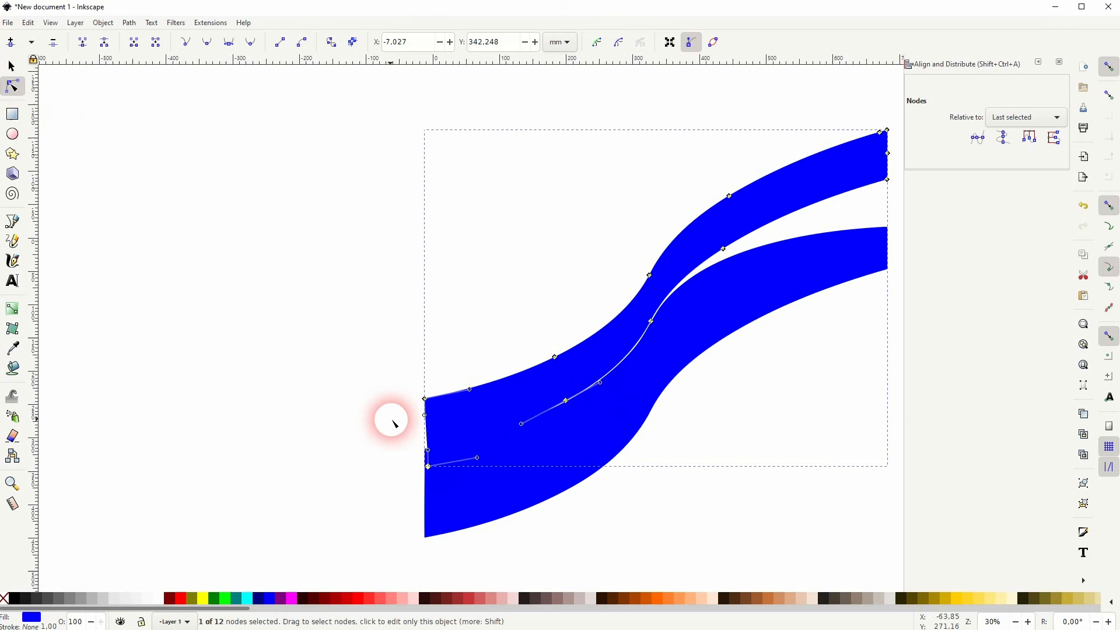
{"action": "scroll", "coordinate": [438, 456], "scroll_direction": "up", "scroll_amount": 4}
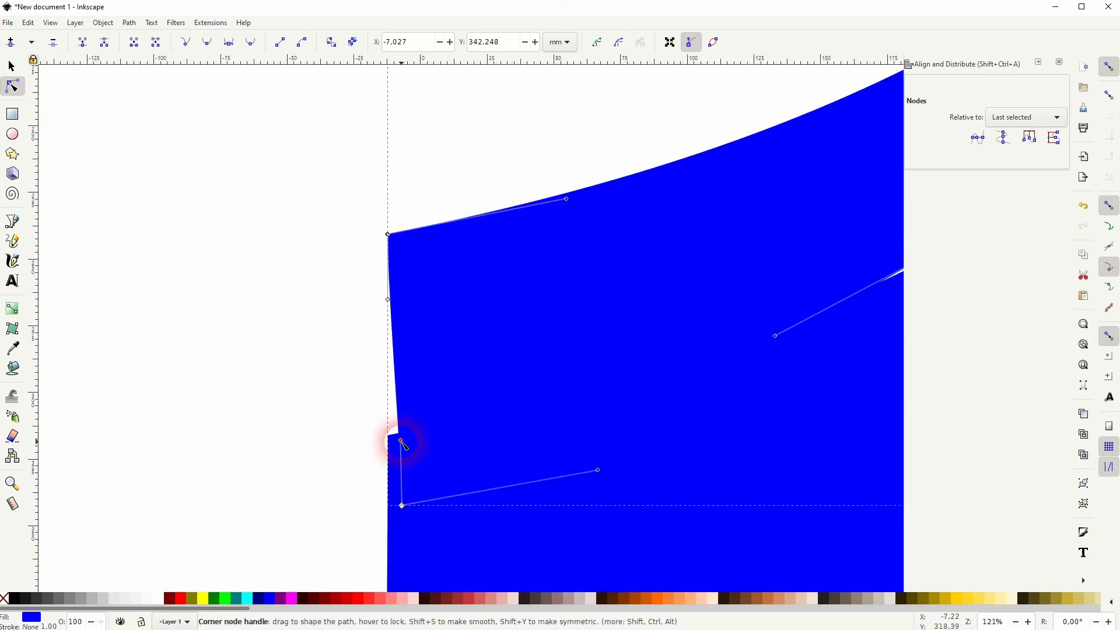
{"action": "left_click_drag", "start_coordinate": [401, 442], "coordinate": [393, 487]}
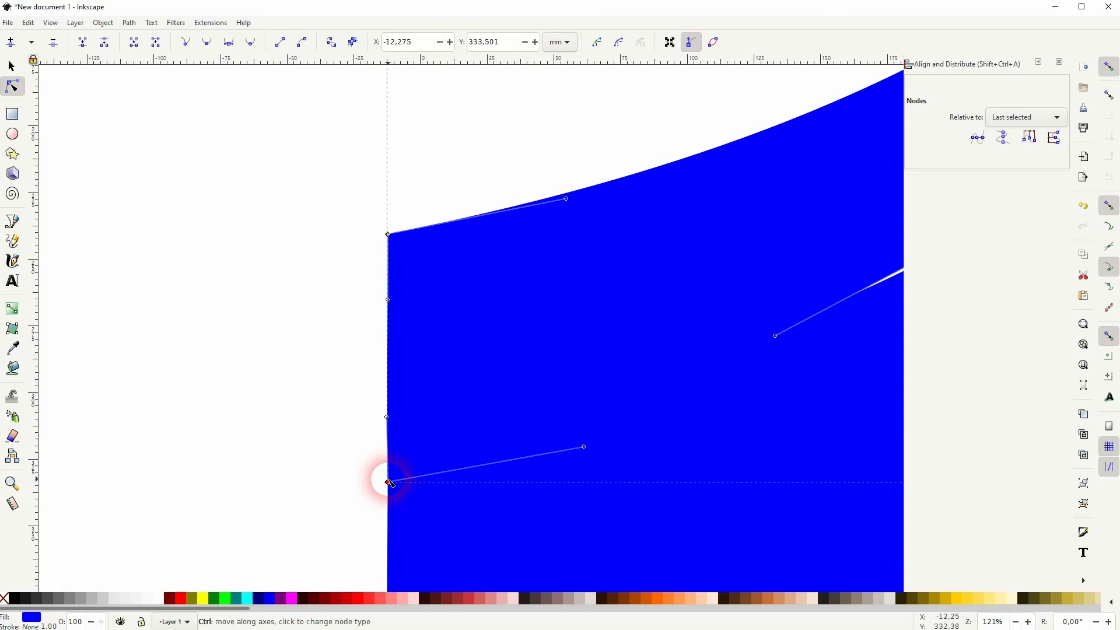
{"action": "left_click", "coordinate": [19, 67]}
{"action": "left_click", "coordinate": [267, 328]}
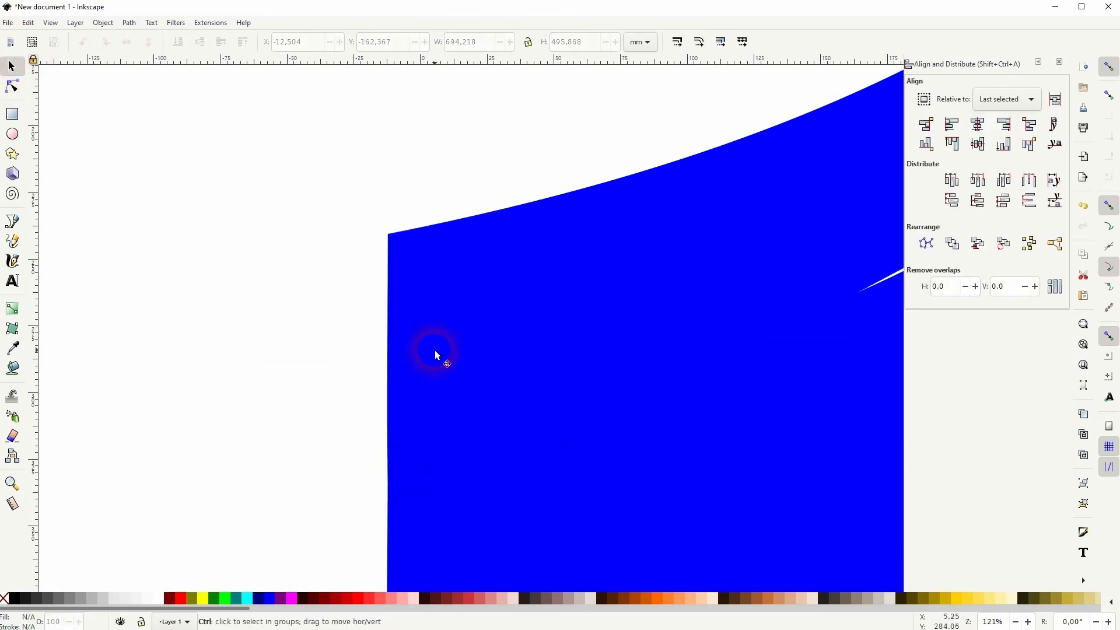
Place a copy of the finished ribbon's right-hand 15 MIO rectangle and text at the split ribbon's left end, snapped to its top corner
{"action": "scroll", "coordinate": [436, 350], "scroll_direction": "down", "scroll_amount": 3}
{"action": "left_click_drag", "start_coordinate": [692, 297], "coordinate": [523, 383]}
{"action": "scroll", "coordinate": [529, 390], "scroll_direction": "down", "scroll_amount": 2}
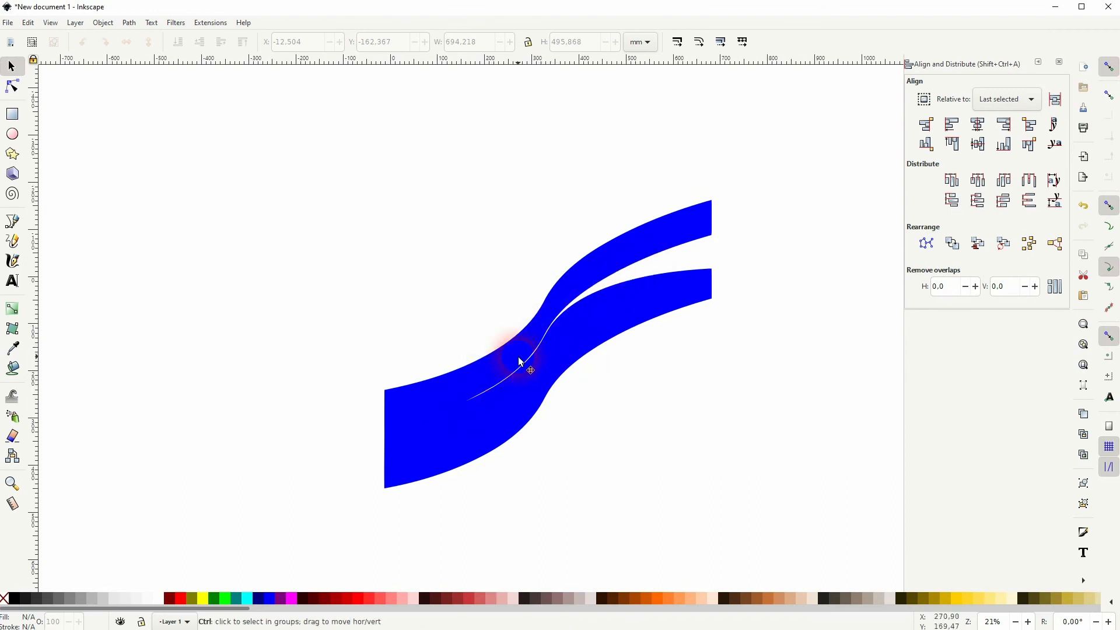
{"action": "scroll", "coordinate": [520, 357], "scroll_direction": "up", "scroll_amount": 2}
{"action": "scroll", "coordinate": [534, 386], "scroll_direction": "down", "scroll_amount": 4}
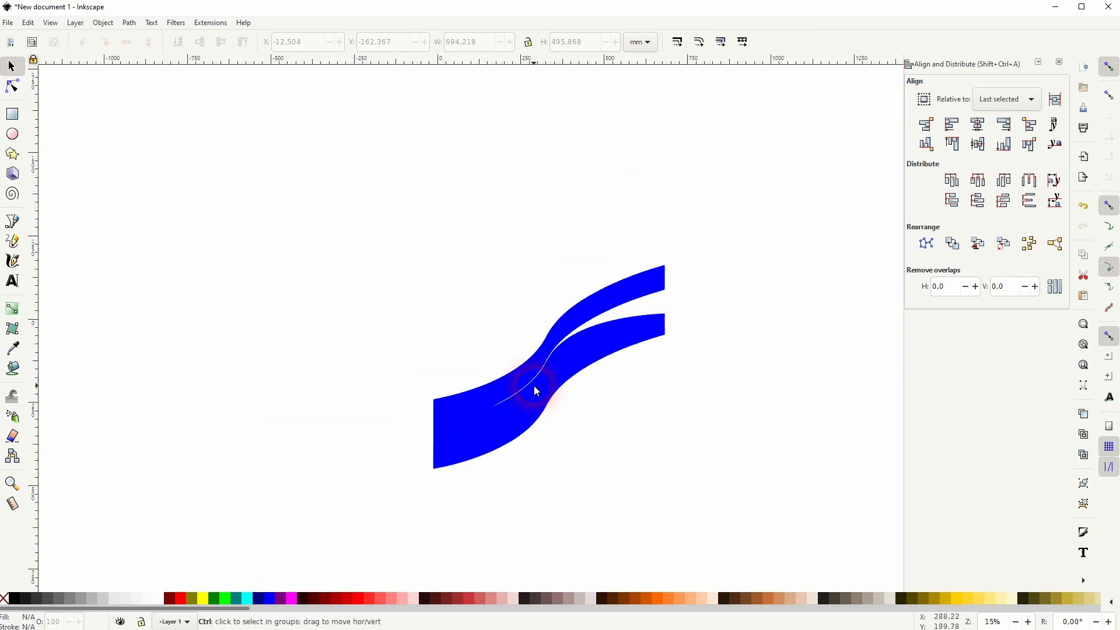
{"action": "left_click_drag", "start_coordinate": [120, 362], "coordinate": [220, 258]}
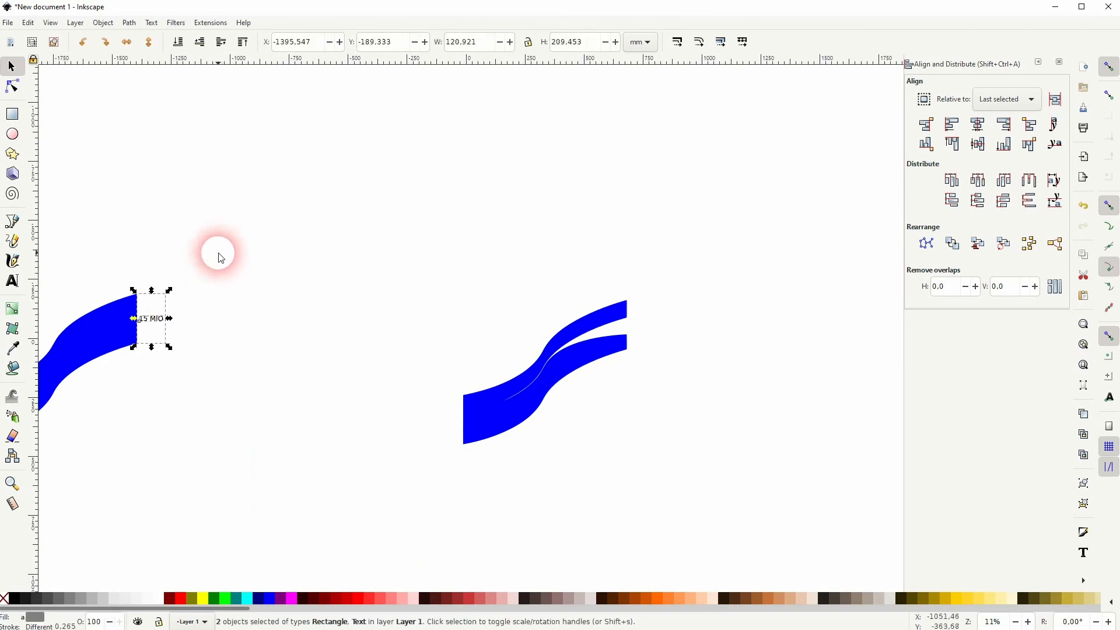
{"action": "left_click_drag", "start_coordinate": [169, 308], "coordinate": [465, 408]}
{"action": "scroll", "coordinate": [464, 414], "scroll_direction": "up", "scroll_amount": 5}
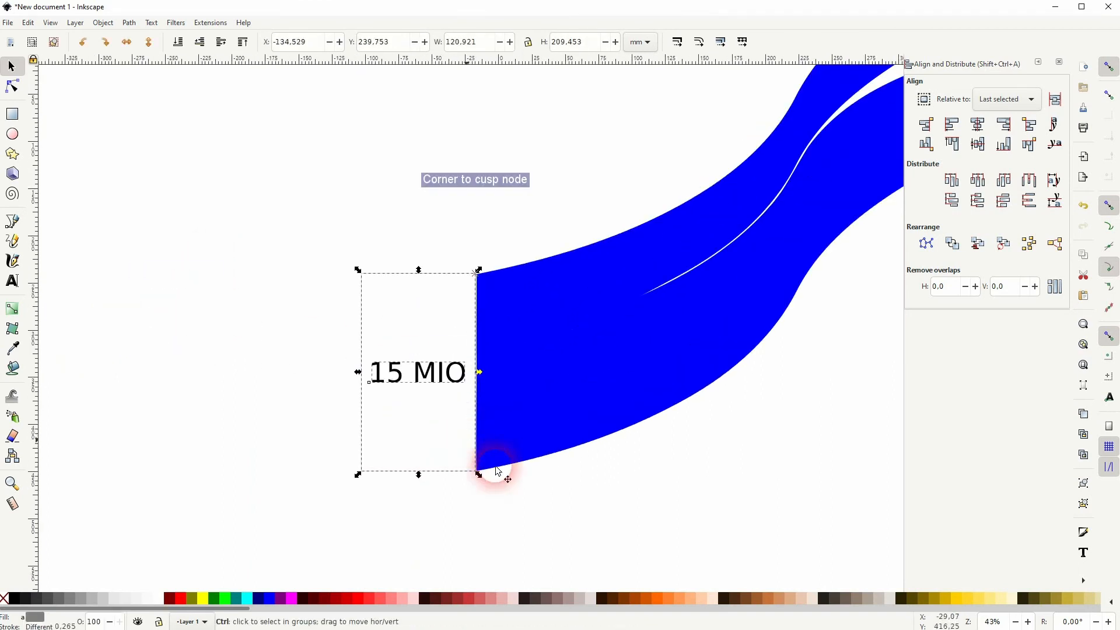
{"action": "left_click", "coordinate": [617, 493]}
Align the split ribbon's bottom-left corner node with the bottom-right corner of the 15 MIO rectangle
{"action": "left_click_drag", "start_coordinate": [247, 508], "coordinate": [528, 146]}
{"action": "left_click_drag", "start_coordinate": [417, 201], "coordinate": [422, 206]}
{"action": "left_click", "coordinate": [512, 505]}
{"action": "scroll", "coordinate": [505, 497], "scroll_direction": "up", "scroll_amount": 2}
{"action": "left_click", "coordinate": [547, 470]}
{"action": "left_click", "coordinate": [13, 86]}
{"action": "left_click_drag", "start_coordinate": [501, 485], "coordinate": [504, 491]}
{"action": "left_click", "coordinate": [12, 67]}
{"action": "left_click", "coordinate": [446, 345]}
Duplicate the left 15 MIO rectangle with its text and place the copy at the upper branch's right end
{"action": "scroll", "coordinate": [446, 345], "scroll_direction": "down", "scroll_amount": 5}
{"action": "left_click_drag", "start_coordinate": [235, 472], "coordinate": [372, 298]}
{"action": "key", "text": "ctrl+d"}
{"action": "left_click_drag", "start_coordinate": [317, 396], "coordinate": [717, 182]}
{"action": "left_click", "coordinate": [768, 129]}
Reduce the copied rectangle's height to about 75 mm to match the upper branch's end and move the text inside it
{"action": "left_click", "coordinate": [695, 142]}
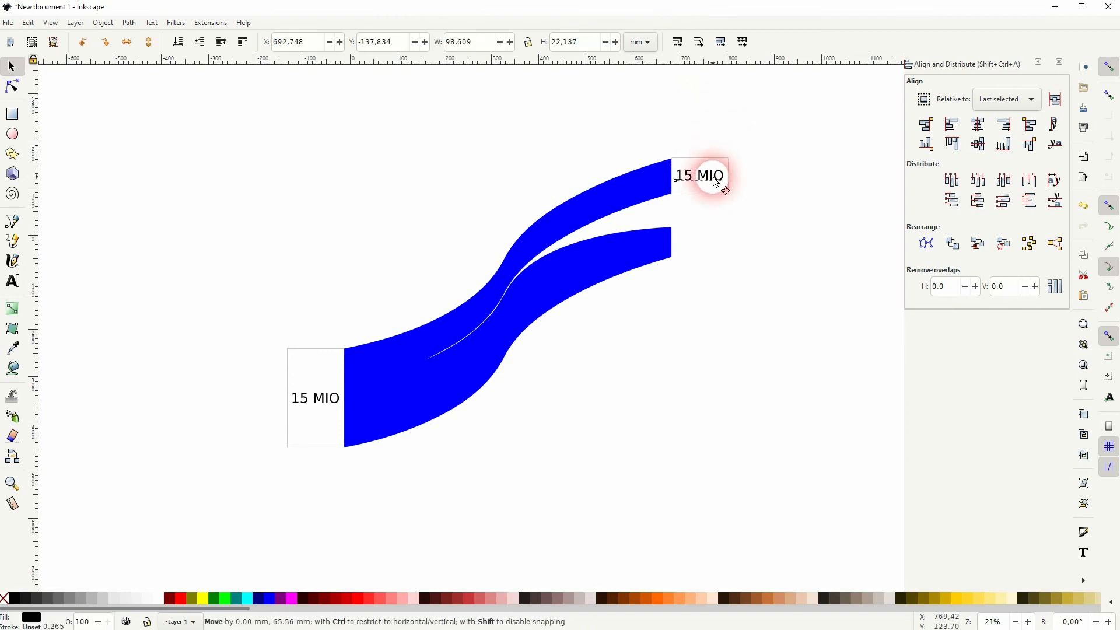
{"action": "scroll", "coordinate": [717, 182], "scroll_direction": "up", "scroll_amount": 7}
{"action": "left_click", "coordinate": [622, 190]}
{"action": "left_click_drag", "start_coordinate": [764, 142], "coordinate": [768, 149]}
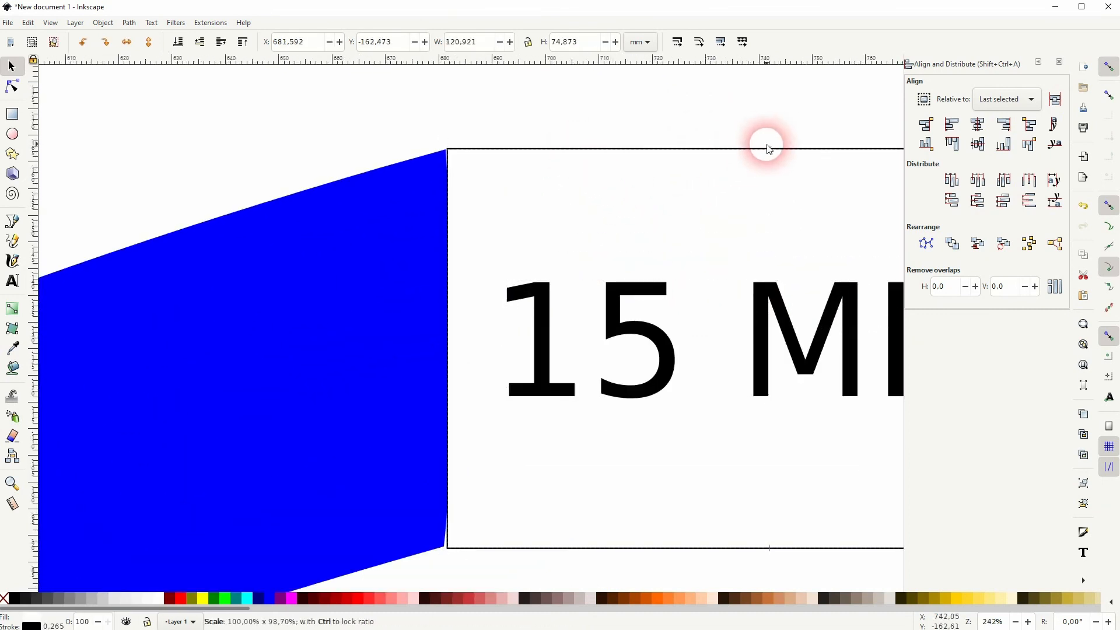
Snap the upper branch's two right corner nodes to the left corners of the adjoining rectangle
{"action": "left_click", "coordinate": [413, 185]}
{"action": "left_click", "coordinate": [13, 86]}
{"action": "left_click_drag", "start_coordinate": [446, 150], "coordinate": [451, 151]}
{"action": "left_click", "coordinate": [364, 137]}
{"action": "left_click_drag", "start_coordinate": [444, 547], "coordinate": [449, 550]}
{"action": "left_click", "coordinate": [13, 67]}
{"action": "left_click", "coordinate": [250, 130]}
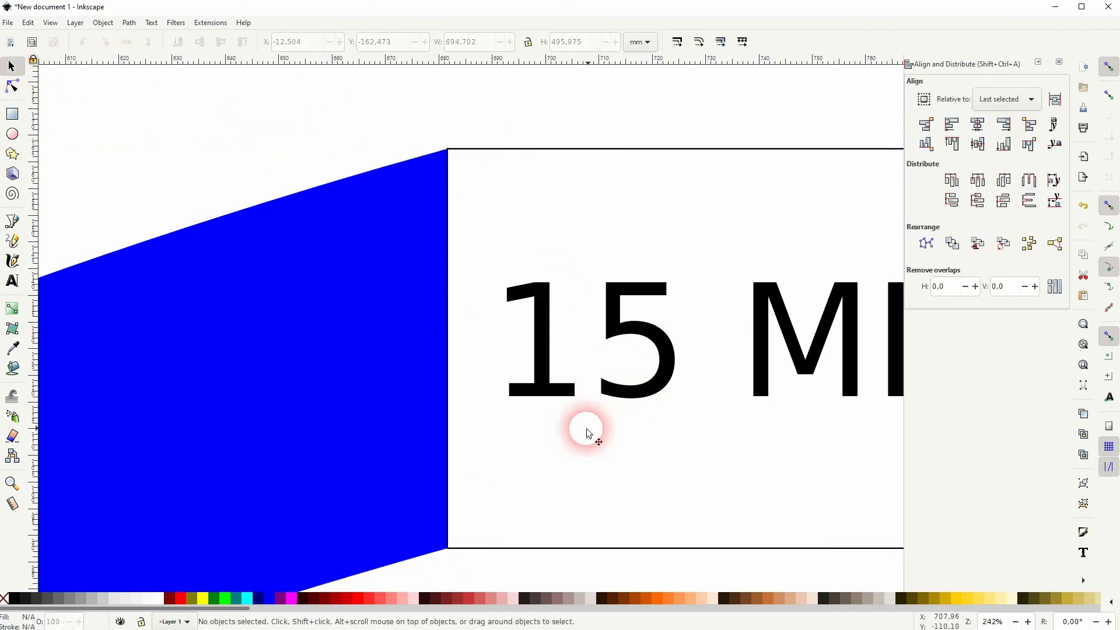
Duplicate the upper branch's rectangle and text and move the copy down to the lower branch's right end
{"action": "scroll", "coordinate": [586, 433], "scroll_direction": "down", "scroll_amount": 5}
{"action": "left_click_drag", "start_coordinate": [658, 332], "coordinate": [484, 220]}
{"action": "key", "text": "ctrl+d"}
{"action": "left_click_drag", "start_coordinate": [584, 283], "coordinate": [586, 430]}
{"action": "scroll", "coordinate": [546, 405], "scroll_direction": "up", "scroll_amount": 4}
{"action": "scroll", "coordinate": [618, 292], "scroll_direction": "down", "scroll_amount": 7}
Resize the lower rectangle to match the height of the lower branch's right end
{"action": "left_click_drag", "start_coordinate": [667, 455], "coordinate": [658, 412]}
{"action": "scroll", "coordinate": [572, 452], "scroll_direction": "up", "scroll_amount": 3}
{"action": "scroll", "coordinate": [719, 455], "scroll_direction": "right", "scroll_amount": 8}
{"action": "left_click_drag", "start_coordinate": [773, 429], "coordinate": [772, 425]}
{"action": "key", "text": "Escape"}
Snap the lower branch's two right corner nodes to the left corners of its rectangle
{"action": "scroll", "coordinate": [227, 399], "scroll_direction": "down", "scroll_amount": 1}
{"action": "scroll", "coordinate": [245, 373], "scroll_direction": "left", "scroll_amount": 5}
{"action": "left_click", "coordinate": [284, 270]}
{"action": "left_click", "coordinate": [14, 84]}
{"action": "left_click", "coordinate": [423, 499]}
{"action": "left_click_drag", "start_coordinate": [423, 500], "coordinate": [421, 501]}
{"action": "scroll", "coordinate": [444, 373], "scroll_direction": "up", "scroll_amount": 9}
{"action": "mouse_move", "coordinate": [476, 271]}
{"action": "left_mouse_down"}
{"action": "mouse_move", "coordinate": [430, 271]}
{"action": "mouse_move", "coordinate": [475, 271]}
{"action": "left_mouse_up"}
{"action": "left_click", "coordinate": [13, 66]}
{"action": "key", "text": "Escape"}
{"action": "scroll", "coordinate": [512, 273], "scroll_direction": "down", "scroll_amount": 7}
{"action": "scroll", "coordinate": [556, 342], "scroll_direction": "up", "scroll_amount": 1}
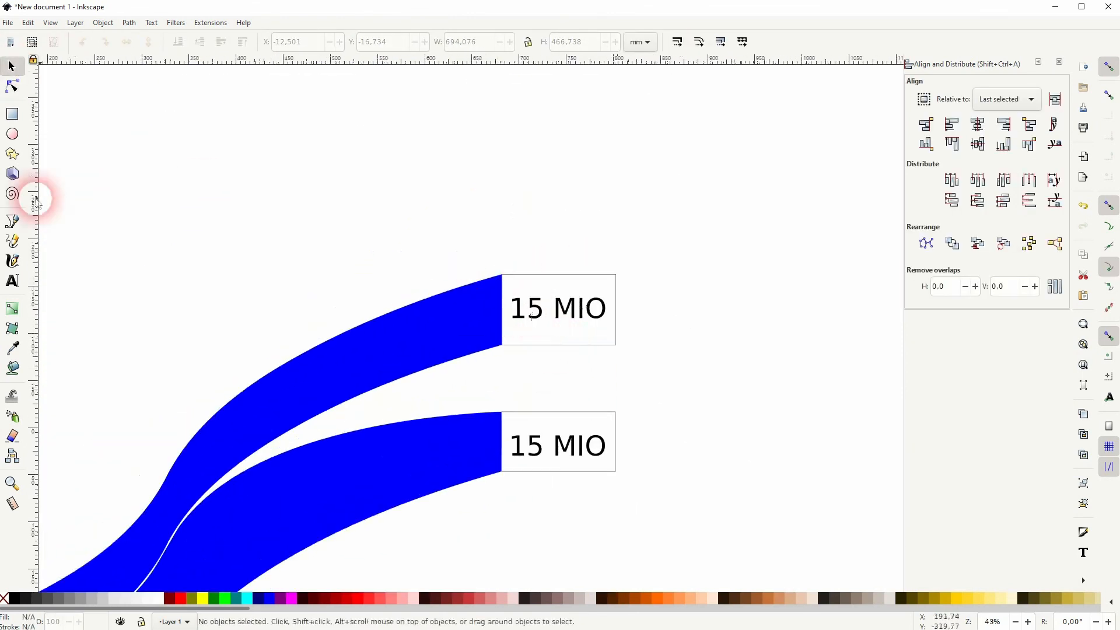
Change the upper branch's label to 7.4 MIO and the lower branch's label to 7.6 MIO
{"action": "left_click", "coordinate": [12, 280]}
{"action": "left_click", "coordinate": [527, 311]}
{"action": "key", "text": "BackSpace"}
{"action": "key", "text": "Delete"}
{"action": "type", "text": "7.4"}
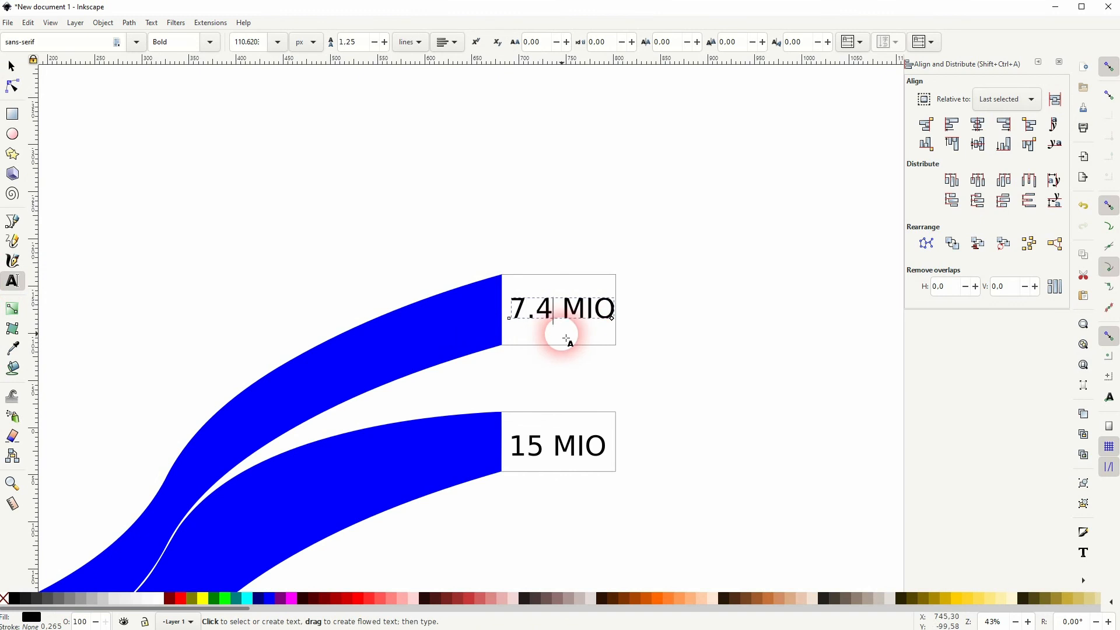
{"action": "left_click", "coordinate": [538, 451]}
{"action": "type", "text": "7.6"}
{"action": "left_click", "coordinate": [12, 66]}
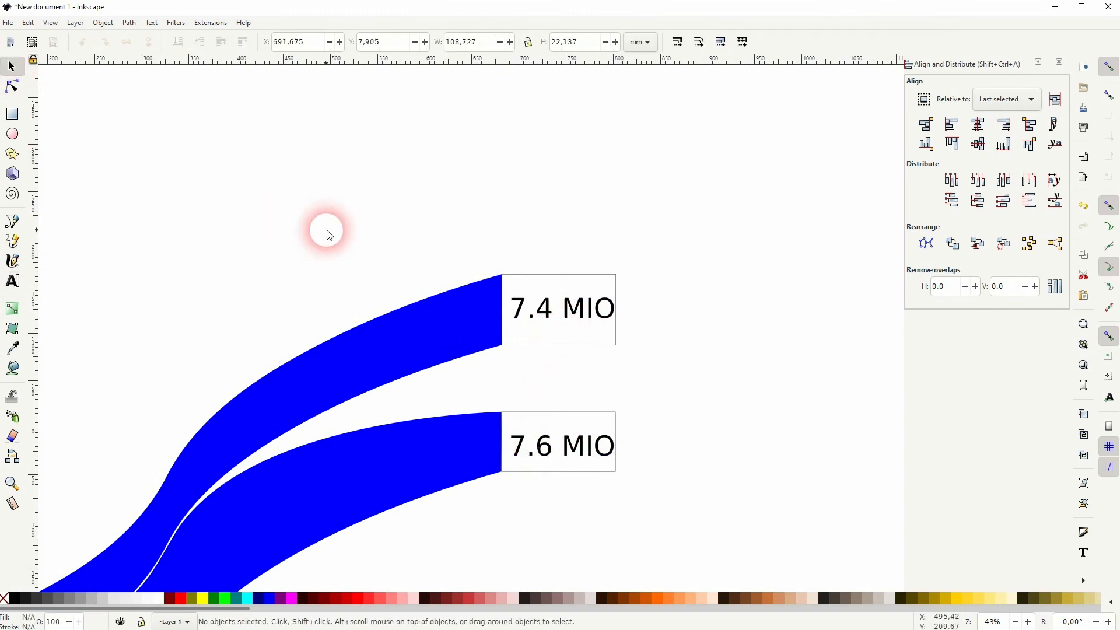
Place the first ribbon with its two 15 MIO rectangles above the split ribbon and delete the stray vertical line beside it
{"action": "scroll", "coordinate": [474, 430], "scroll_direction": "down", "scroll_amount": 3}
{"action": "scroll", "coordinate": [603, 347], "scroll_direction": "down", "scroll_amount": 3}
{"action": "key", "text": "ctrl+v"}
{"action": "left_click_drag", "start_coordinate": [287, 395], "coordinate": [517, 372]}
{"action": "left_click", "coordinate": [533, 446]}
{"action": "scroll", "coordinate": [525, 432], "scroll_direction": "up", "scroll_amount": 3}
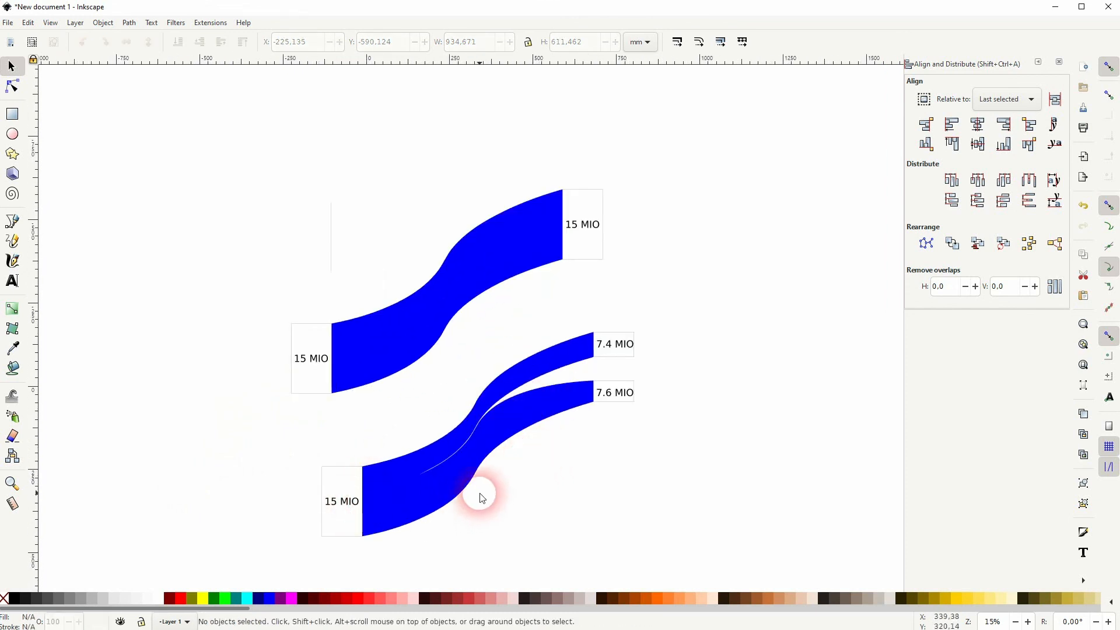
{"action": "left_click", "coordinate": [336, 266]}
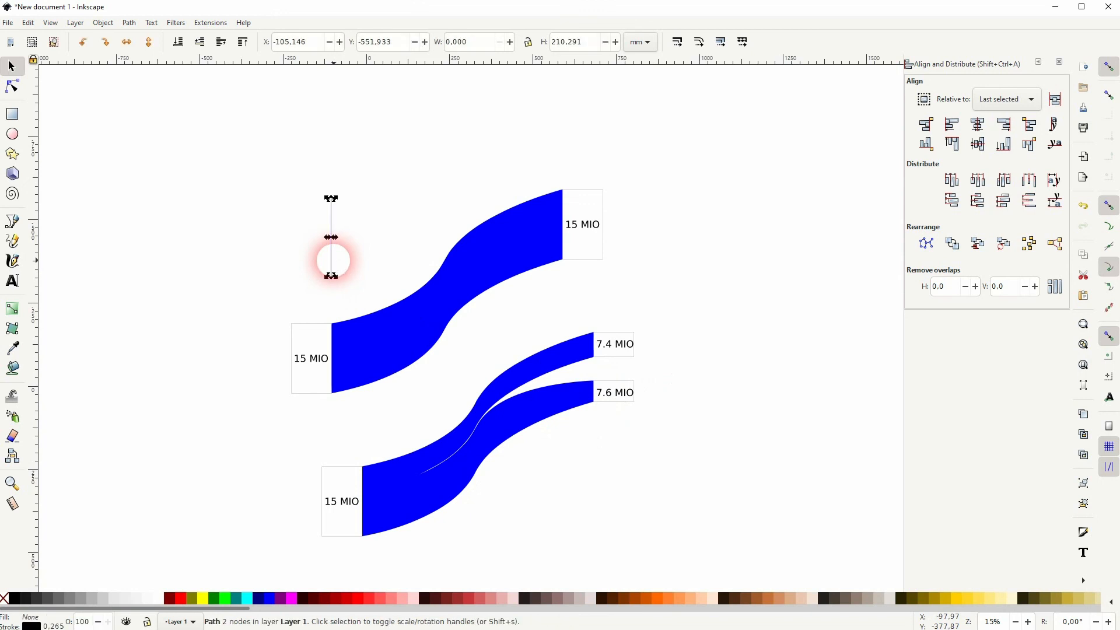
{"action": "left_click", "coordinate": [674, 267]}
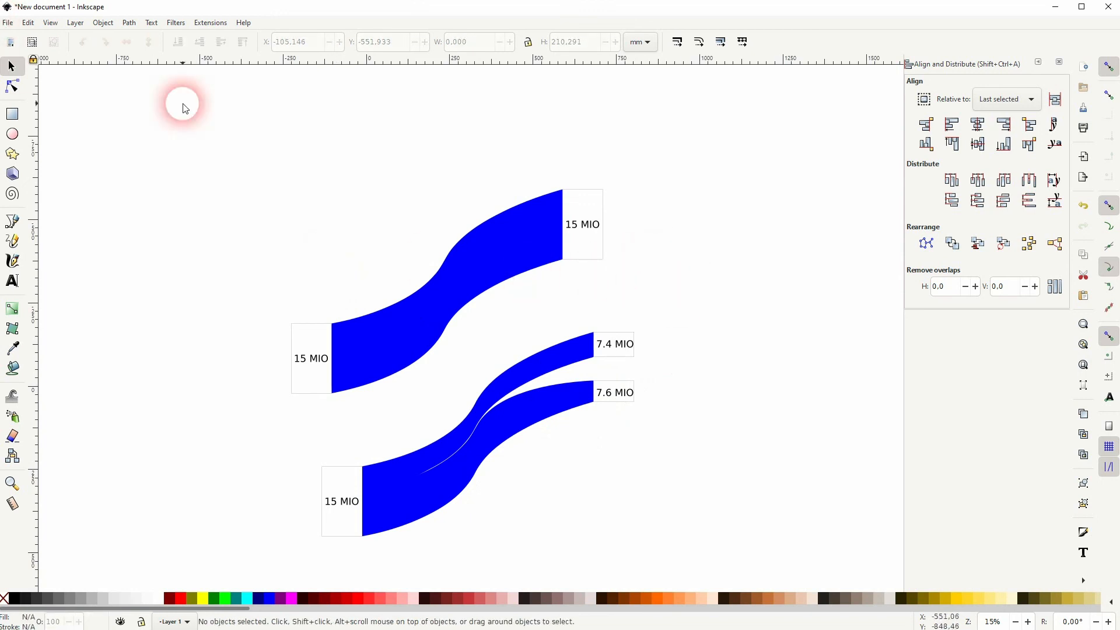